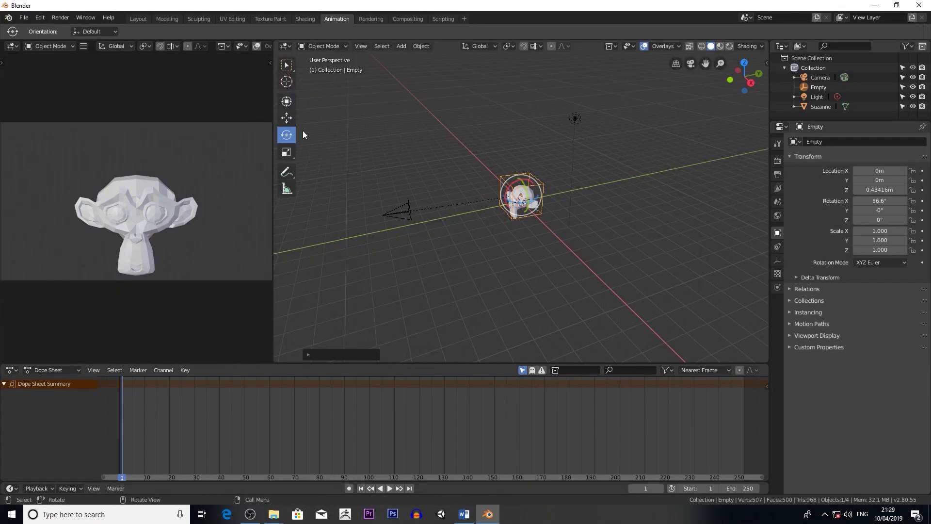
# - Slide the finished rig's Empty along Y to preview the orbit, then select the default cube
pyautogui.click(291, 119)
pyautogui.press('g')
pyautogui.press('y')
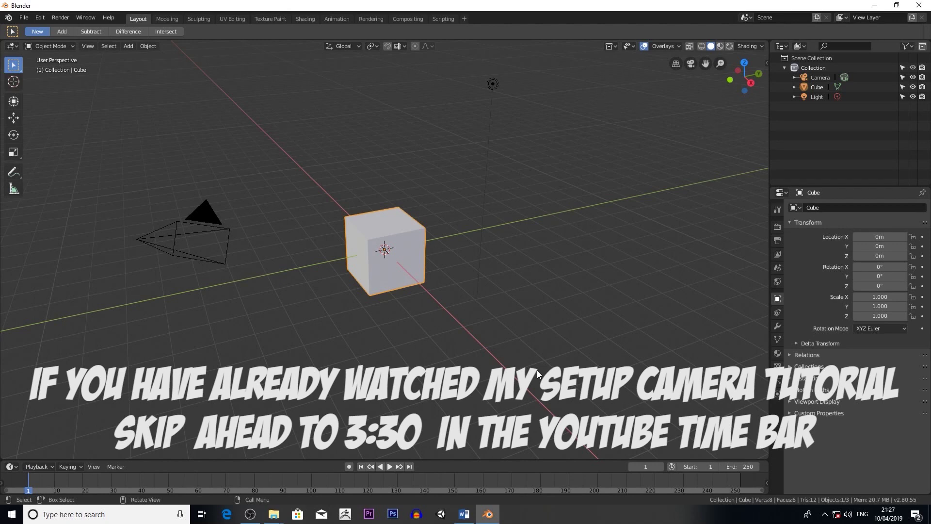
pyautogui.click(432, 287)
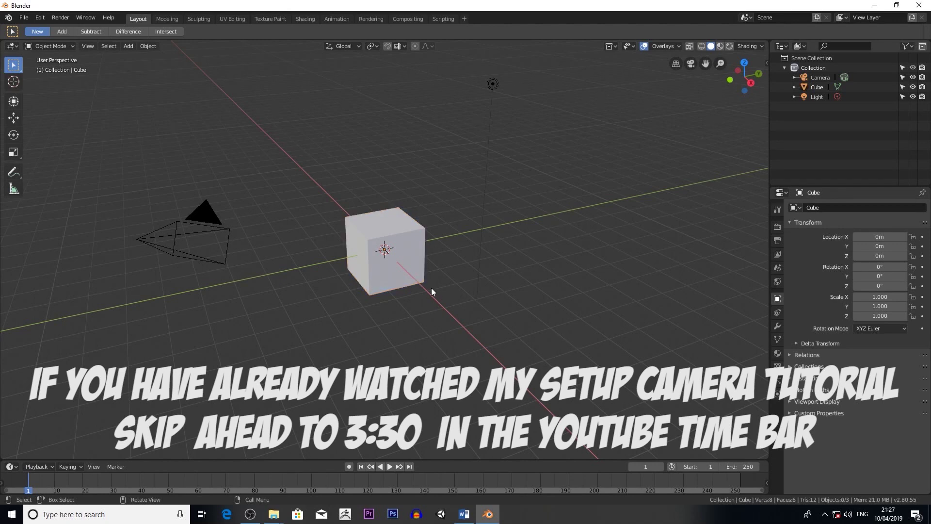
pyautogui.click(409, 280)
# - Delete the cube and set the camera's location to X 0, Y 0, Z 0
pyautogui.press('Delete')
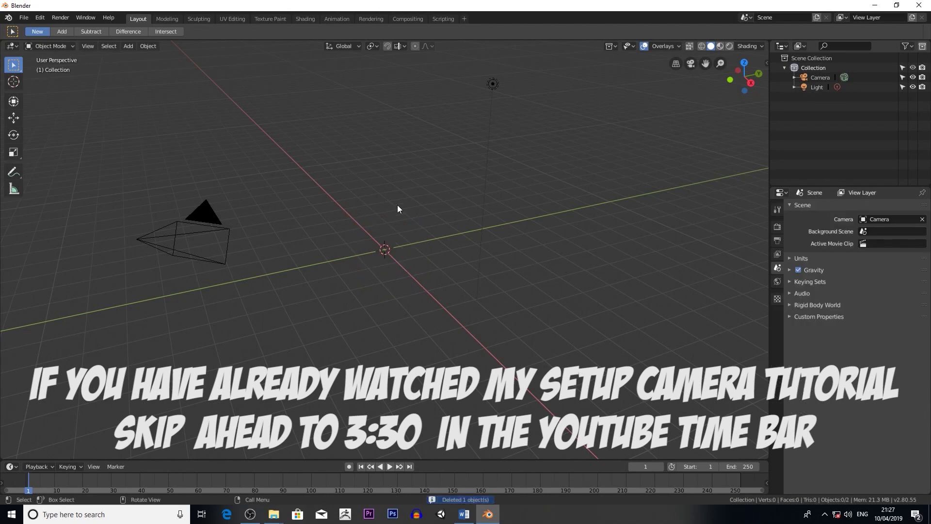
pyautogui.click(205, 258)
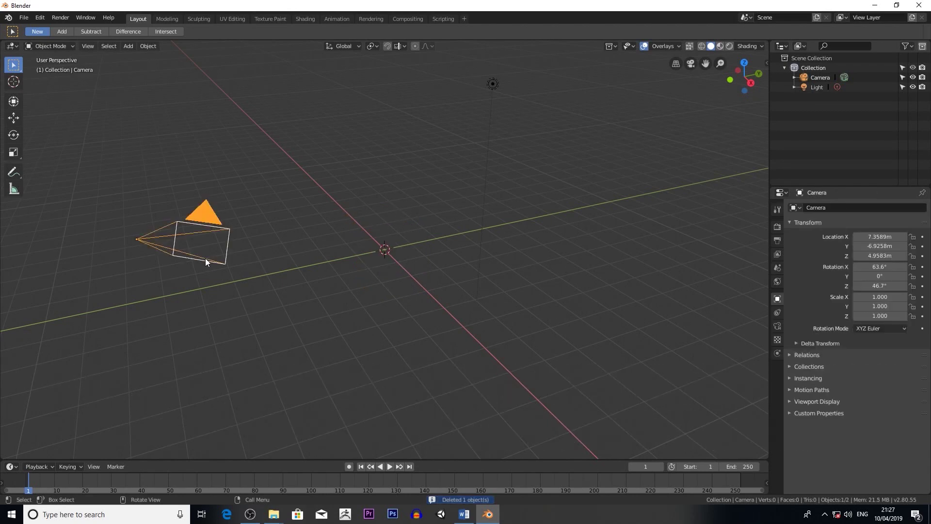
pyautogui.click(768, 63)
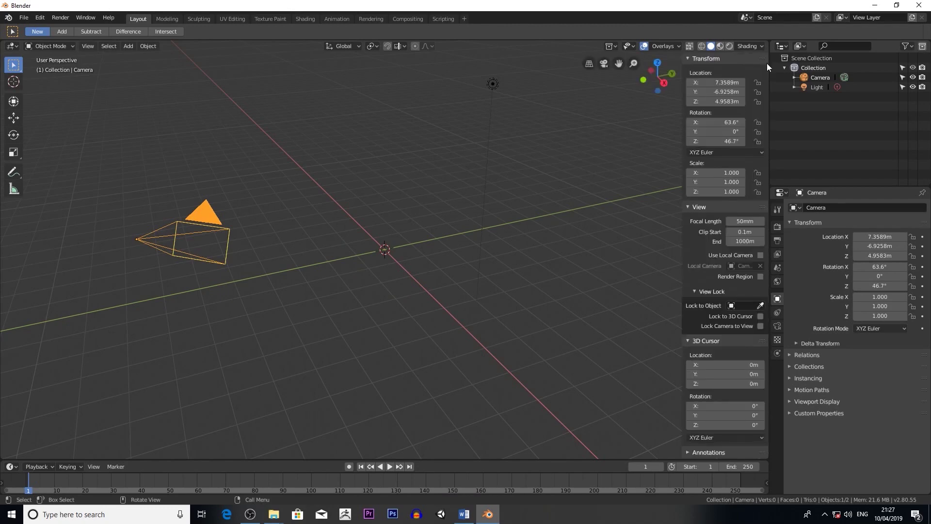
pyautogui.click(733, 82)
pyautogui.write('0')
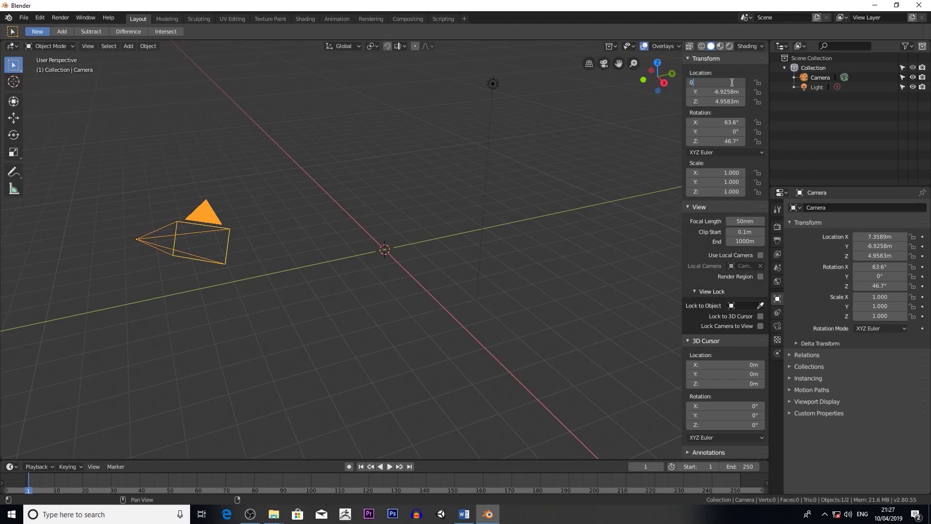
pyautogui.press('Return')
pyautogui.click(728, 92)
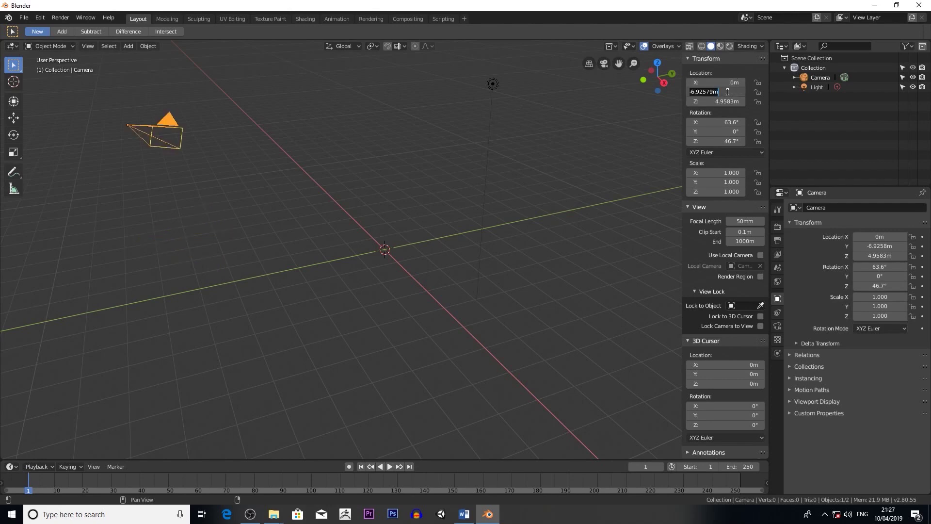
pyautogui.write('0')
pyautogui.press('Return')
pyautogui.click(721, 100)
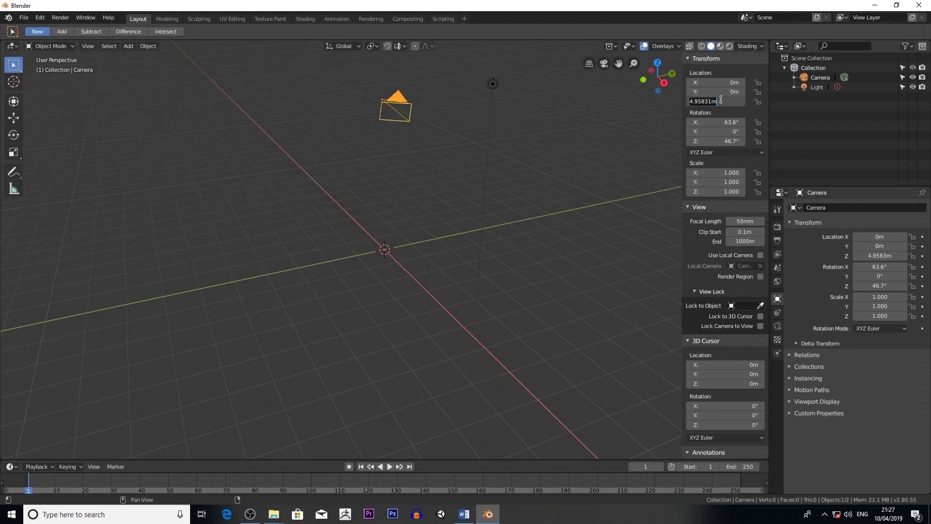
pyautogui.write('0')
pyautogui.press('Return')
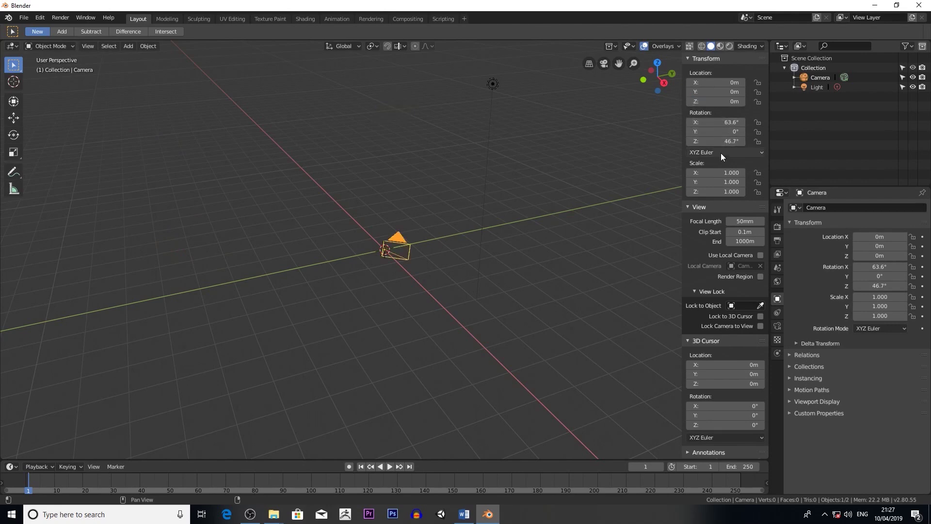
# - Set the camera's X and Z rotation to 0°
pyautogui.click(719, 123)
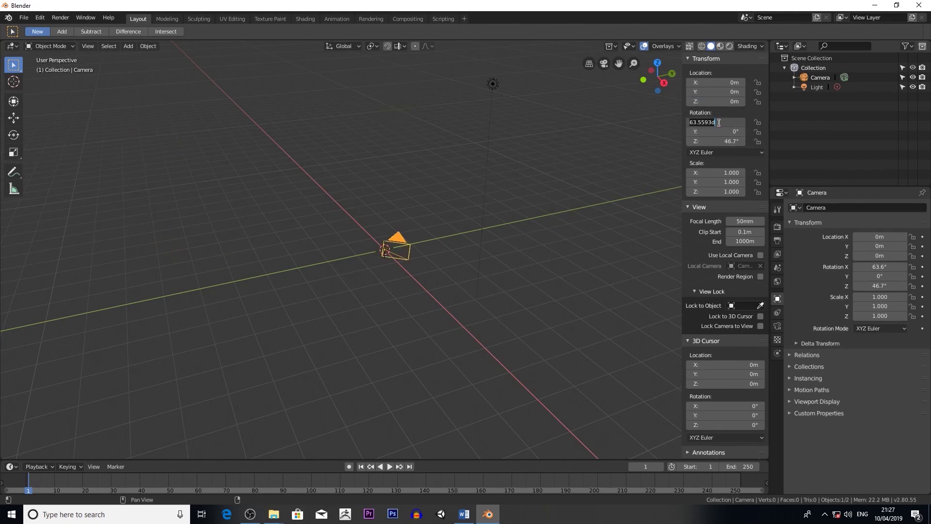
pyautogui.write('0')
pyautogui.press('Return')
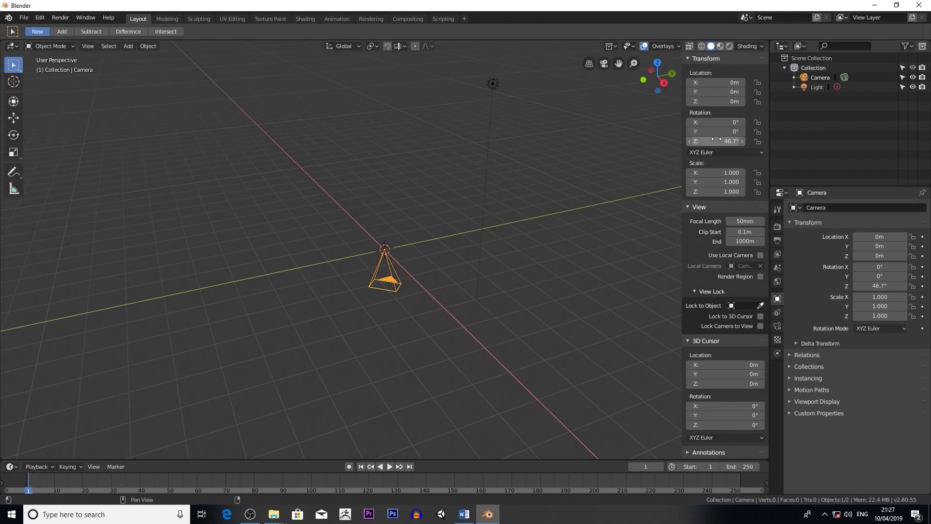
pyautogui.click(716, 142)
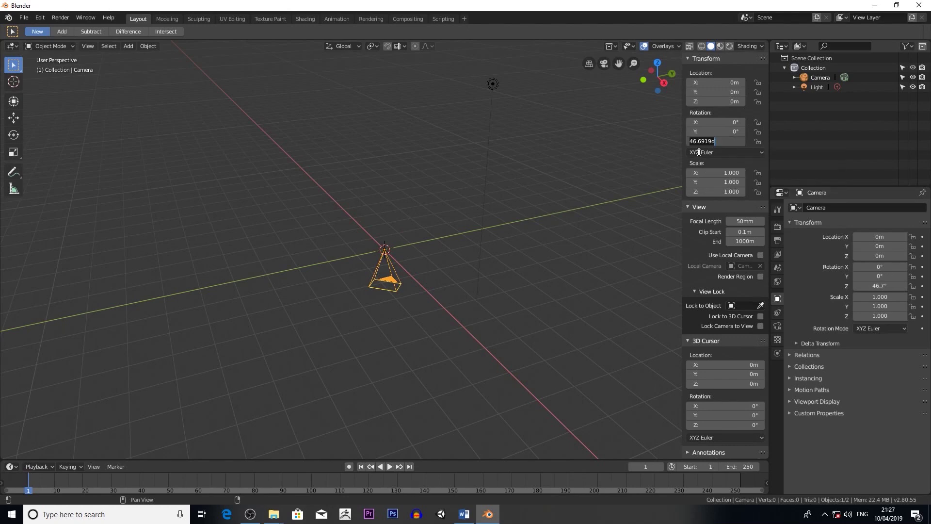
pyautogui.write('0')
pyautogui.press('Return')
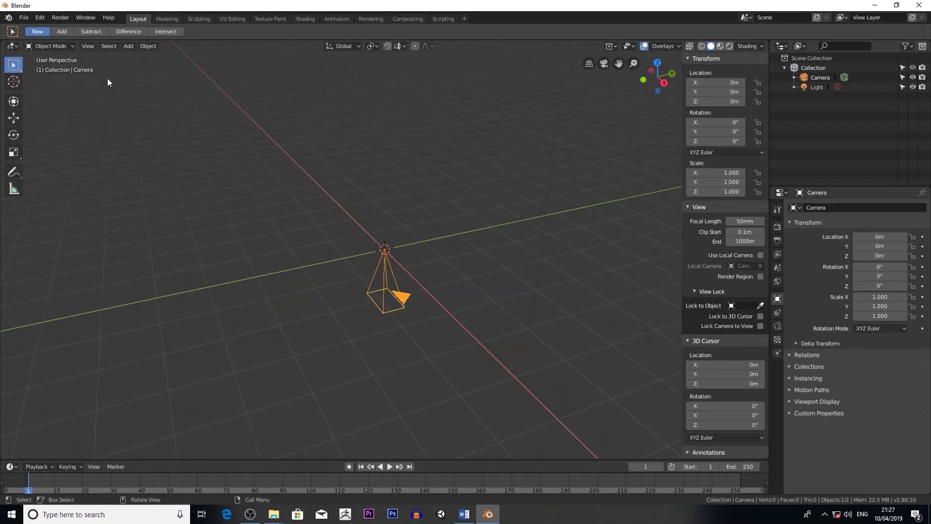
# - Add a cube-shaped Empty at the origin
pyautogui.click(128, 46)
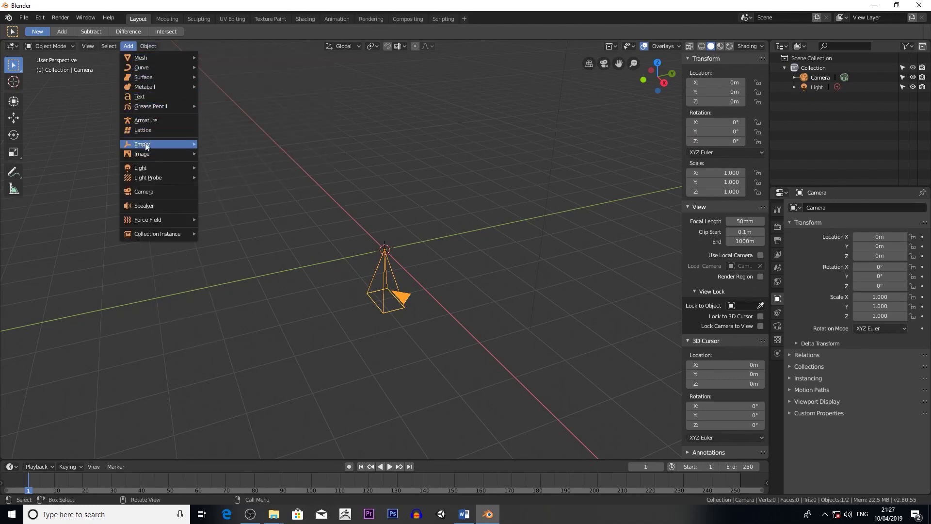
pyautogui.moveTo(146, 145)
pyautogui.click(218, 186)
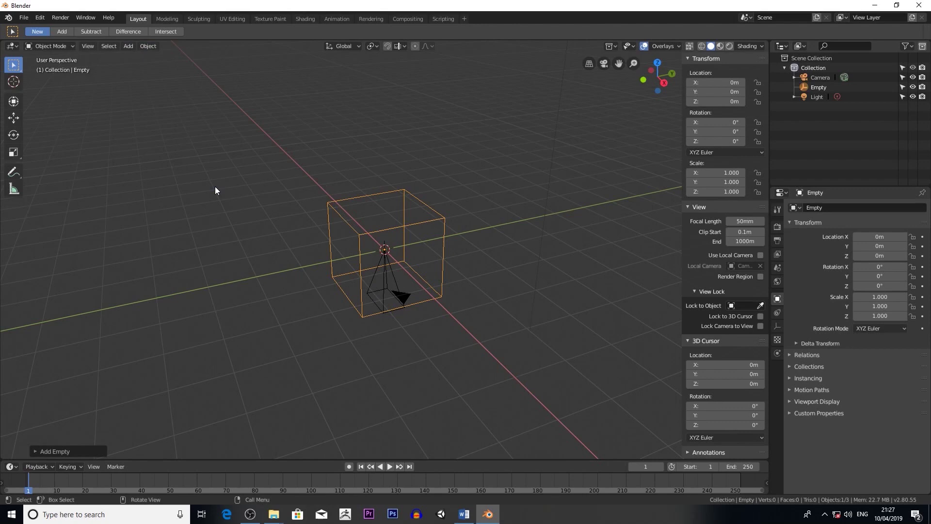
pyautogui.moveTo(352, 201); pyautogui.dragTo(325, 190, button='middle')
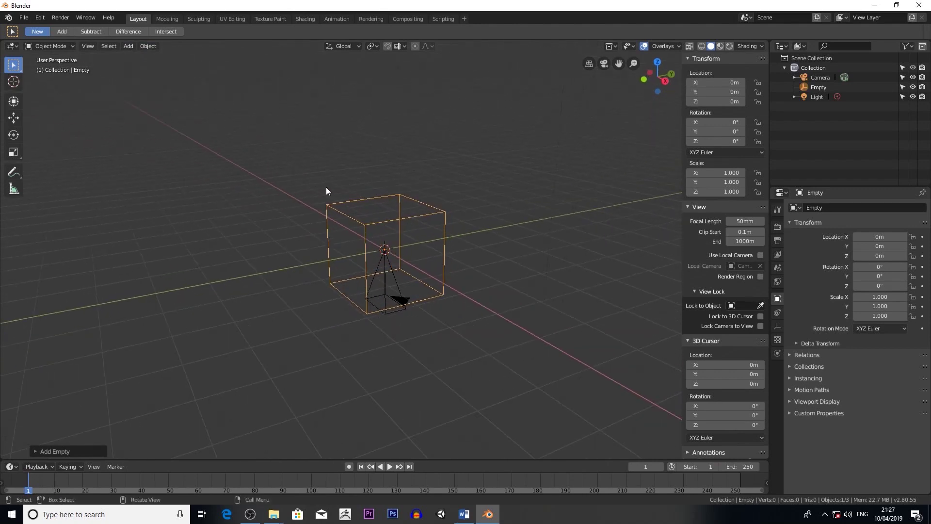
# - Lower the Empty along Z to about -8.0622 m below the camera
pyautogui.click(14, 117)
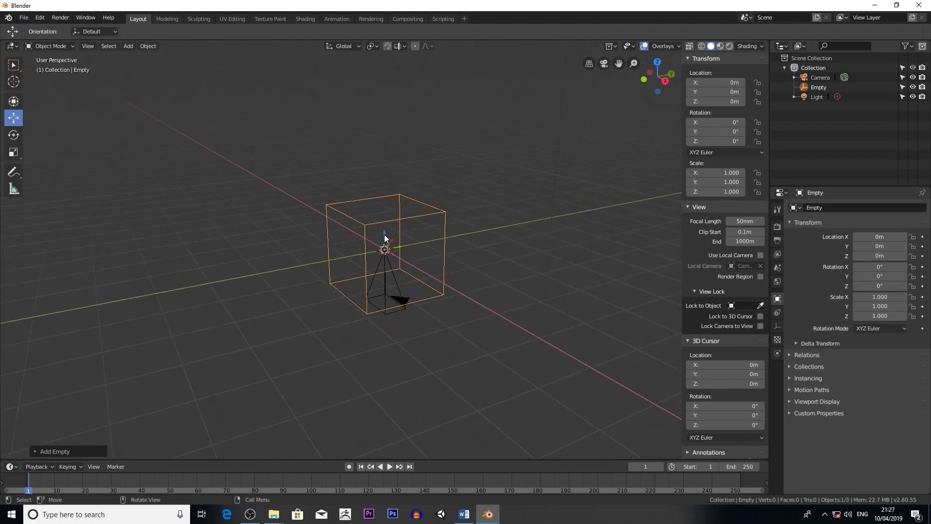
pyautogui.moveTo(384, 234); pyautogui.dragTo(388, 410)
pyautogui.scroll(-2, 387, 354)
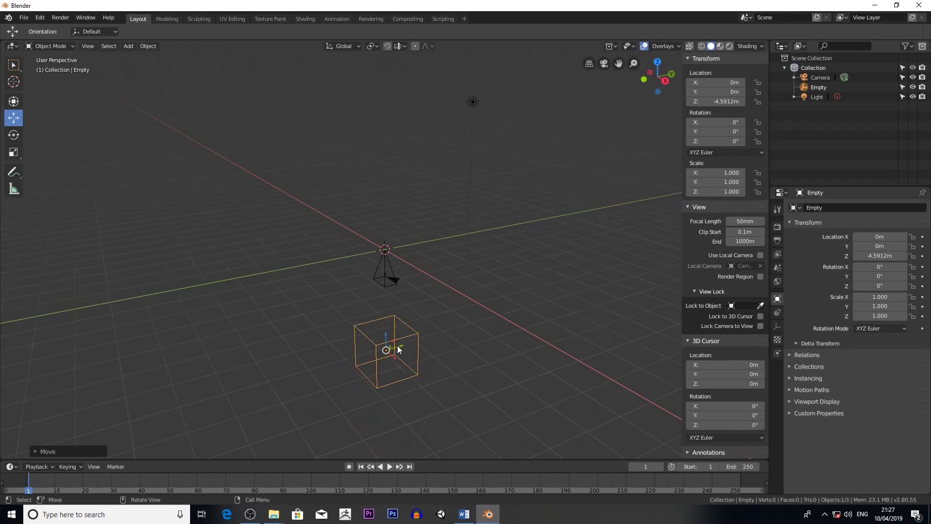
pyautogui.moveTo(387, 340); pyautogui.dragTo(386, 376)
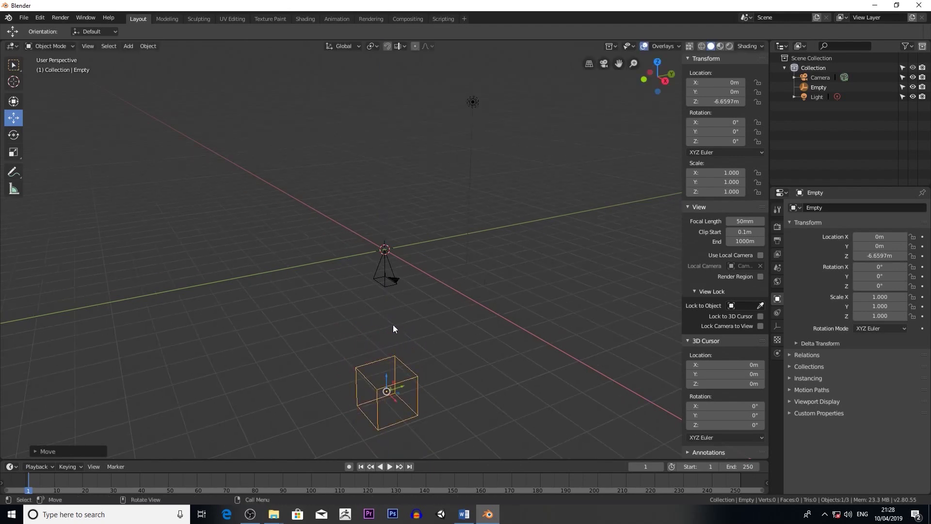
pyautogui.moveTo(393, 325)
pyautogui.mouseDown(button='middle')
pyautogui.moveTo(383, 312)
pyautogui.moveTo(383, 330)
pyautogui.mouseUp(button='middle')
pyautogui.moveTo(384, 371); pyautogui.dragTo(387, 395)
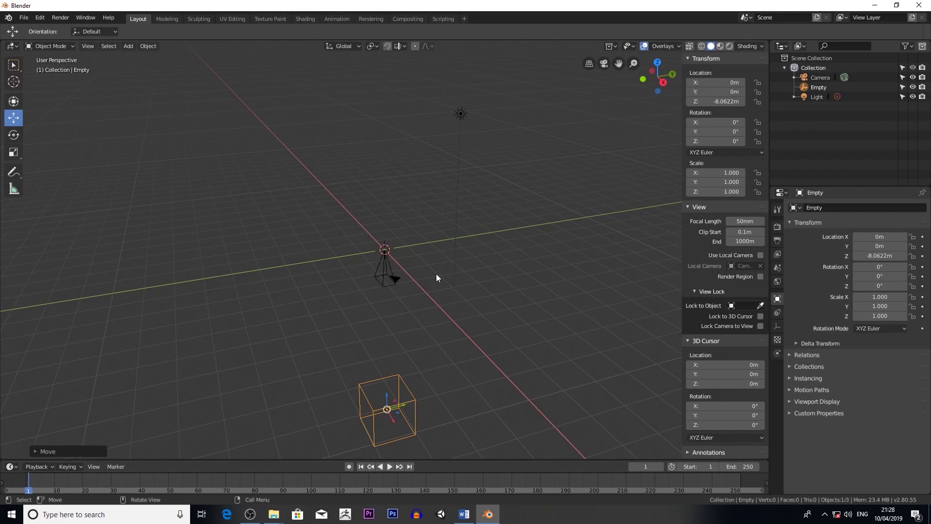
# - Lock the camera's X, Y, Z location and rotation, then add the Empty as active selection
pyautogui.click(383, 266)
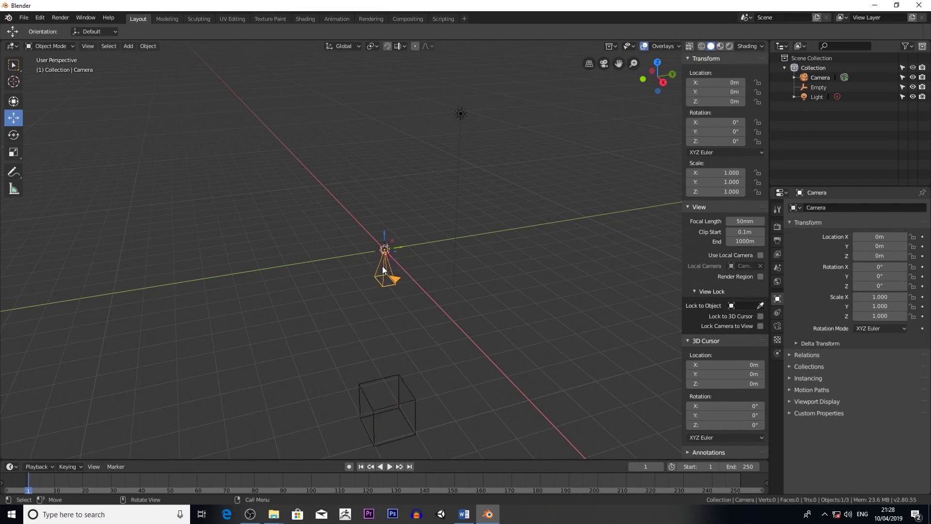
pyautogui.click(758, 82)
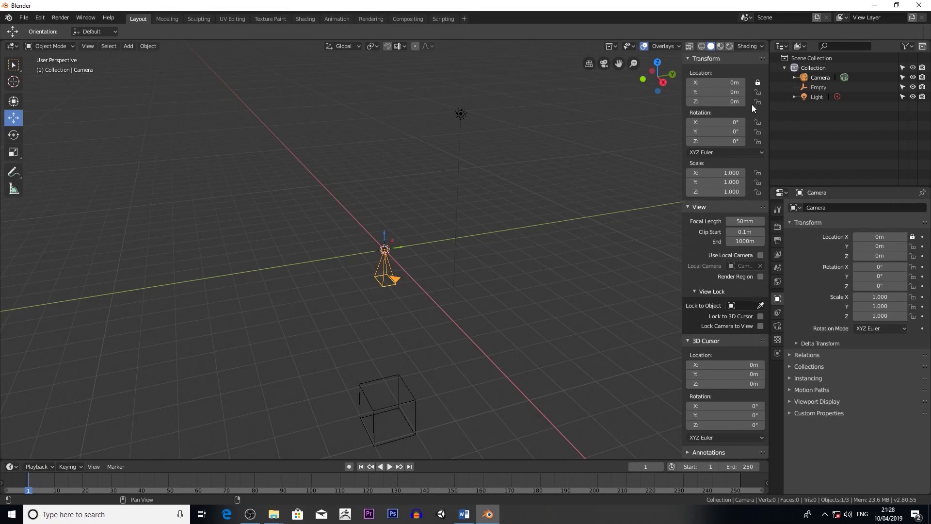
pyautogui.click(758, 95)
pyautogui.click(758, 102)
pyautogui.click(758, 123)
pyautogui.click(758, 132)
pyautogui.click(758, 141)
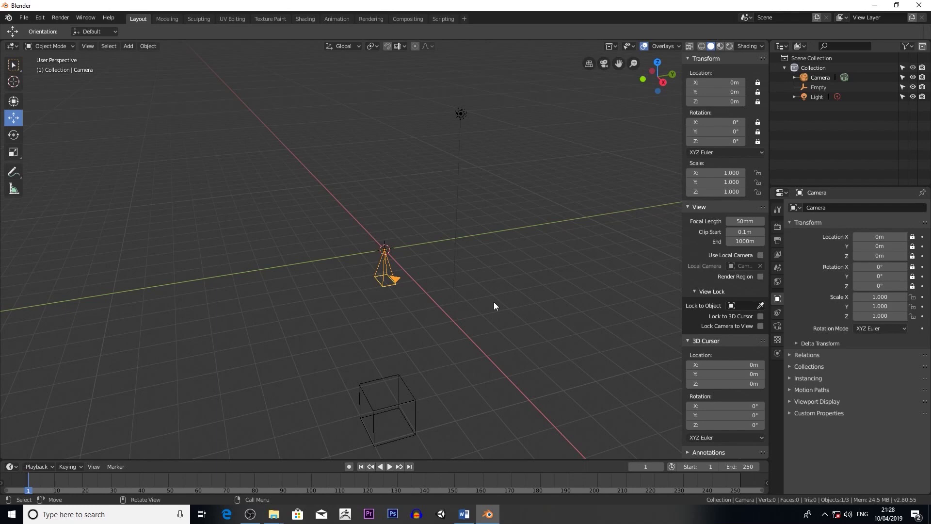
pyautogui.keyDown('shift'); pyautogui.click(407, 402); pyautogui.keyUp('shift')
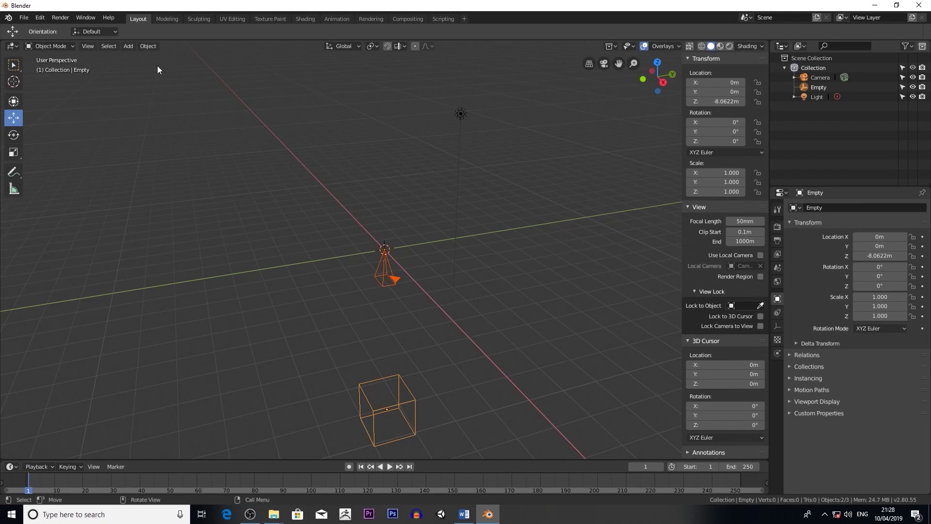
# - Parent the camera to the Empty with Object (Keep Transform), then deselect everything
pyautogui.click(154, 47)
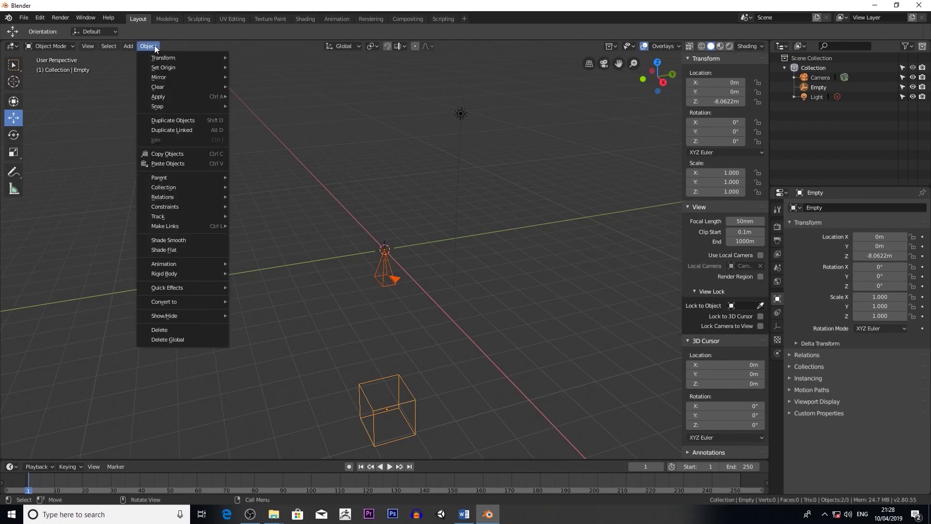
pyautogui.moveTo(200, 179)
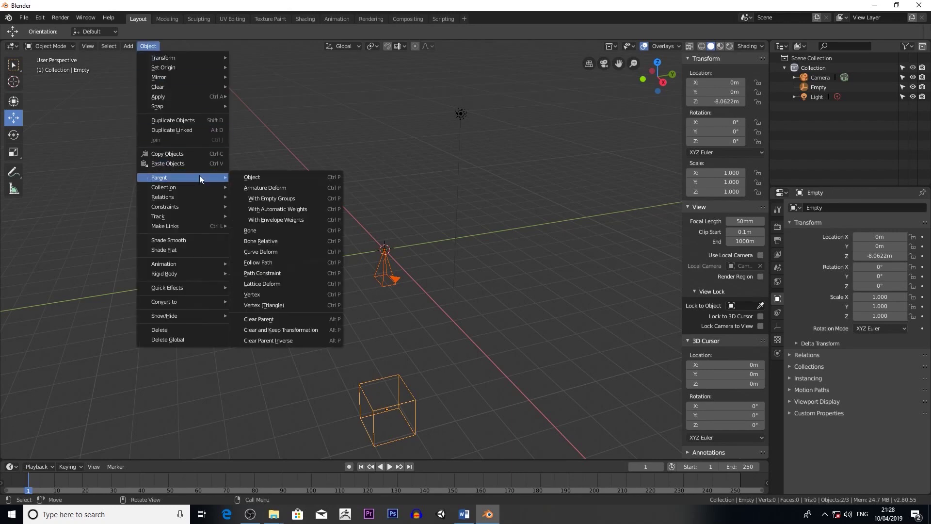
pyautogui.click(256, 177)
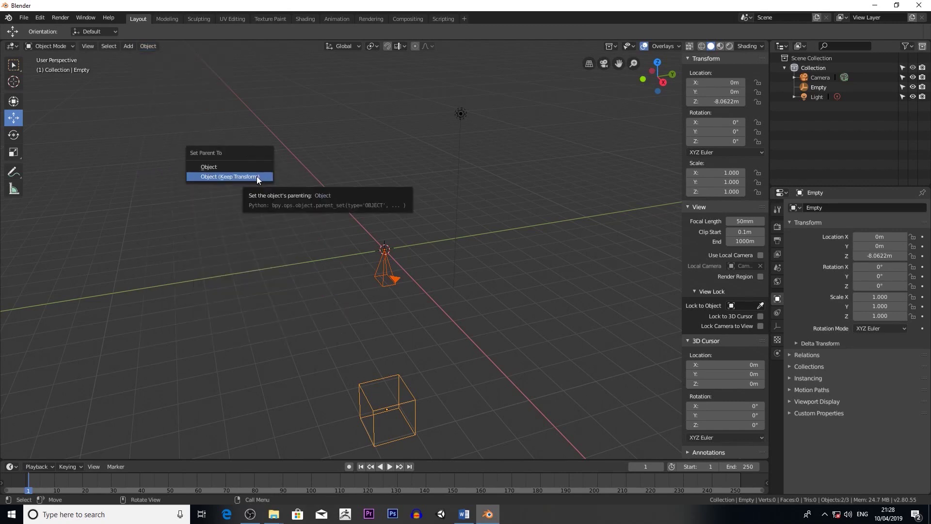
pyautogui.click(239, 177)
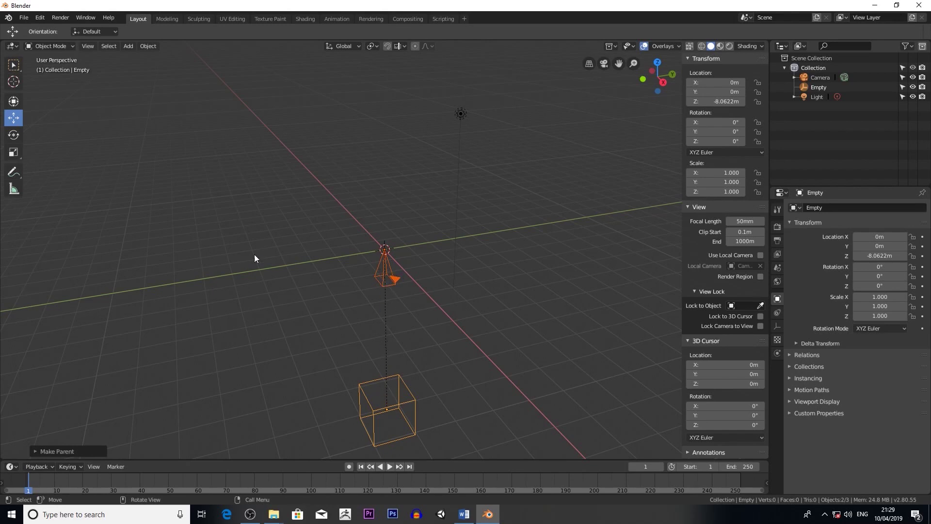
pyautogui.hotkey('alt', 'a')
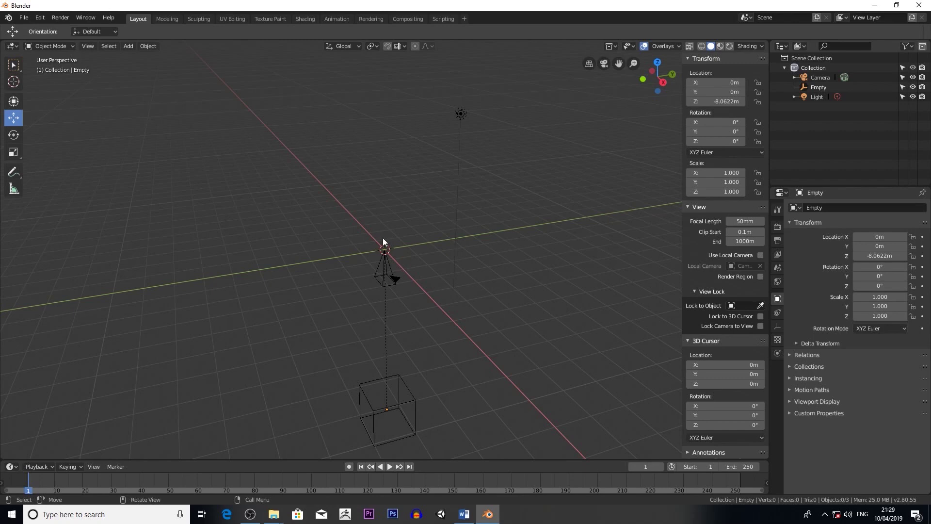
# - Add a Suzanne monkey head mesh at the origin, staying in Object Mode
pyautogui.click(129, 46)
pyautogui.moveTo(136, 55)
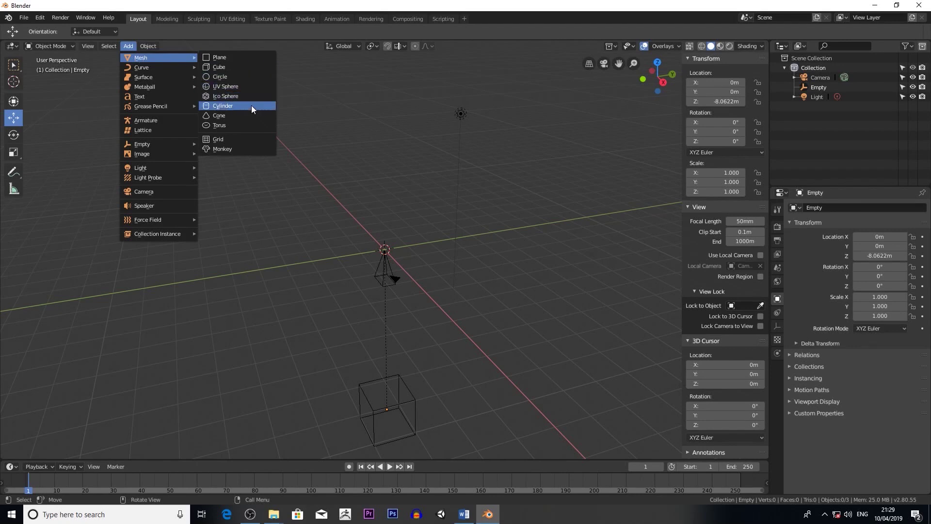
pyautogui.click(239, 147)
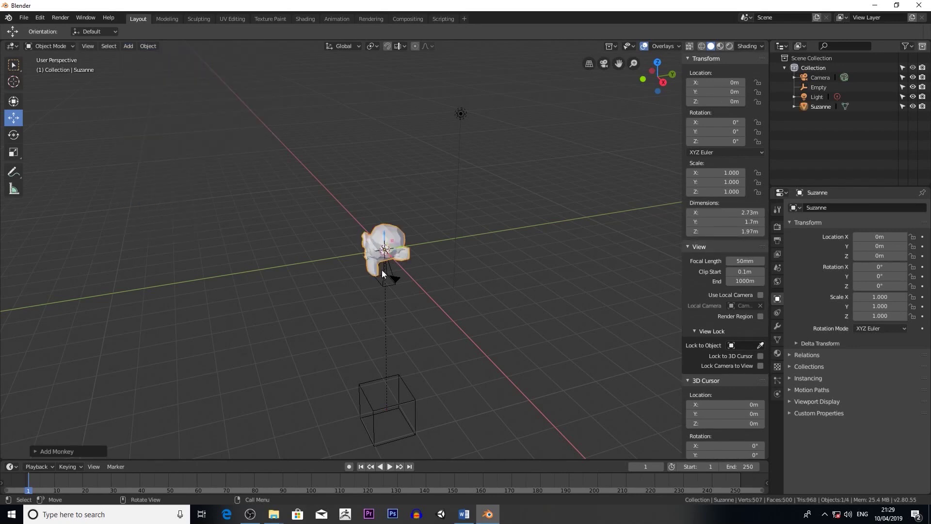
pyautogui.click(48, 47)
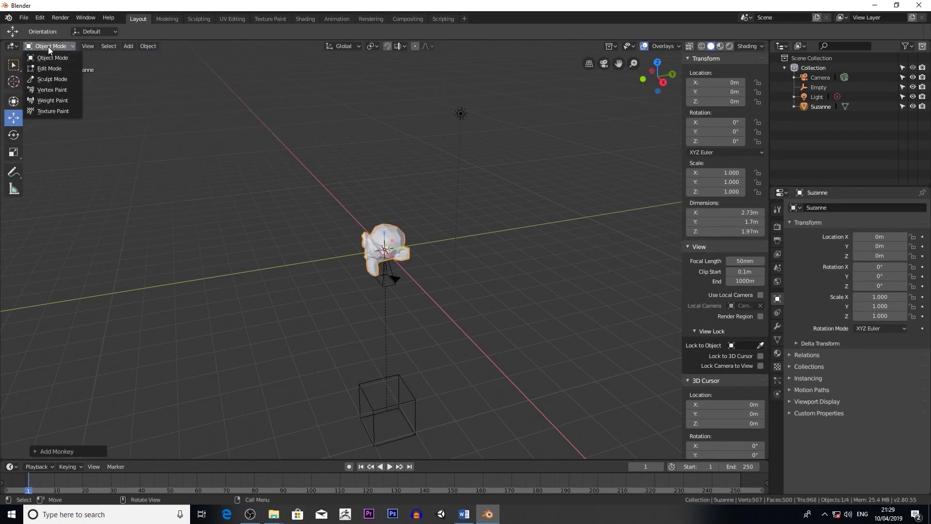
pyautogui.click(48, 57)
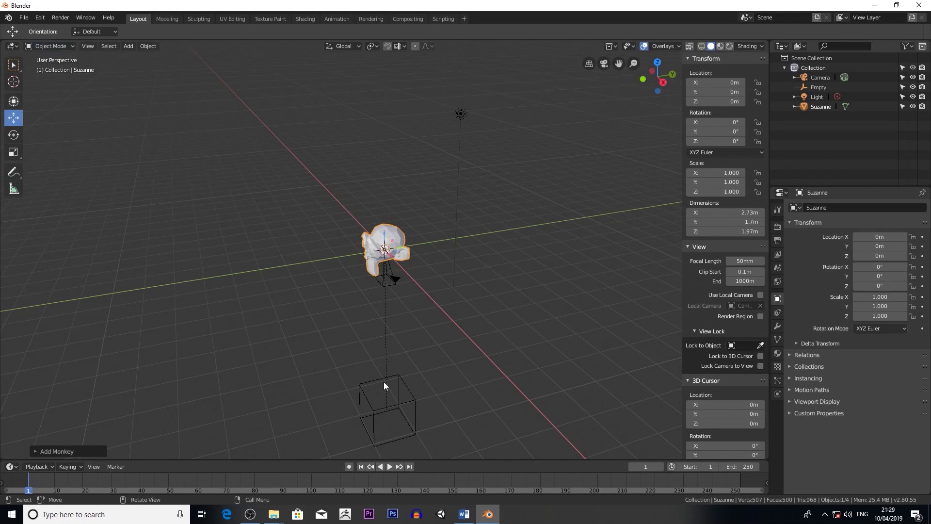
# - Raise the Empty along Z to 0.43416 m around the monkey and show the Animation workspace
pyautogui.click(403, 402)
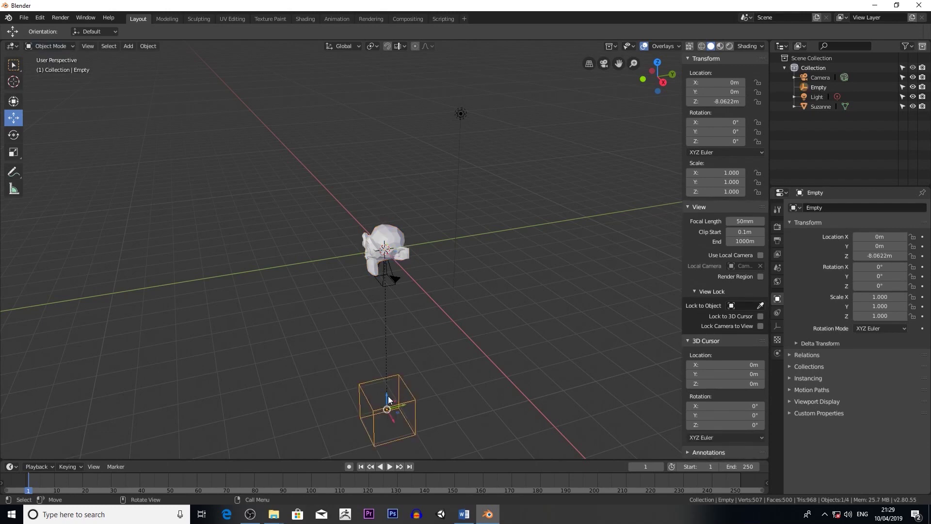
pyautogui.moveTo(388, 400); pyautogui.dragTo(390, 222)
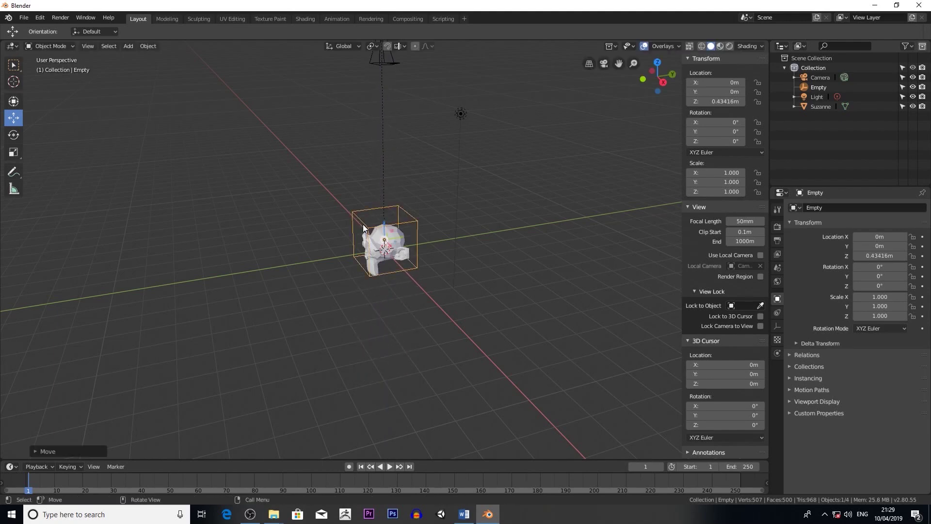
pyautogui.click(328, 19)
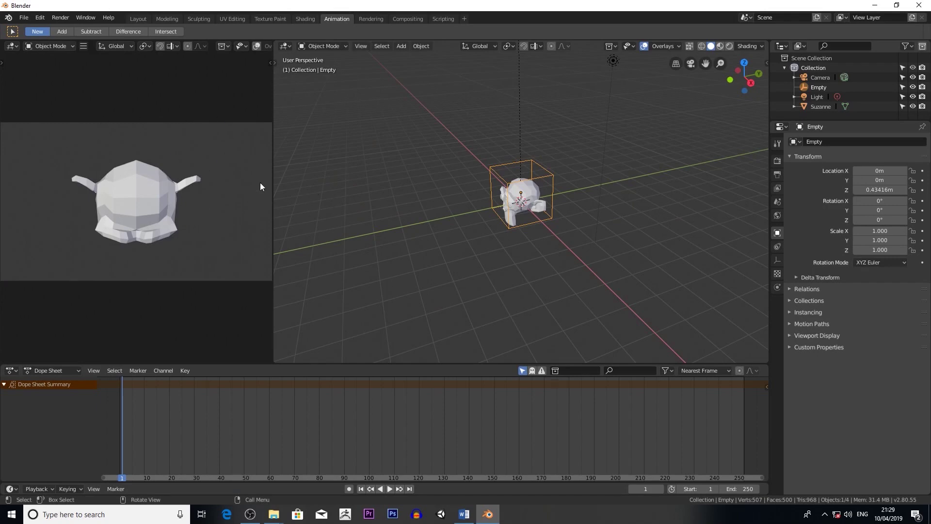
# - Tilt the Empty about 86.6° around X and move it back along negative Y
pyautogui.scroll(-2, 521, 209)
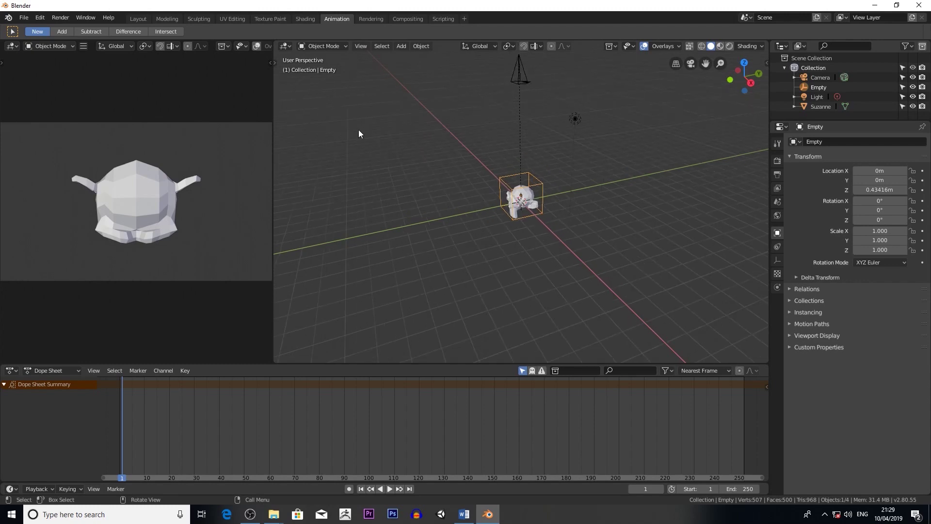
pyautogui.click(273, 63)
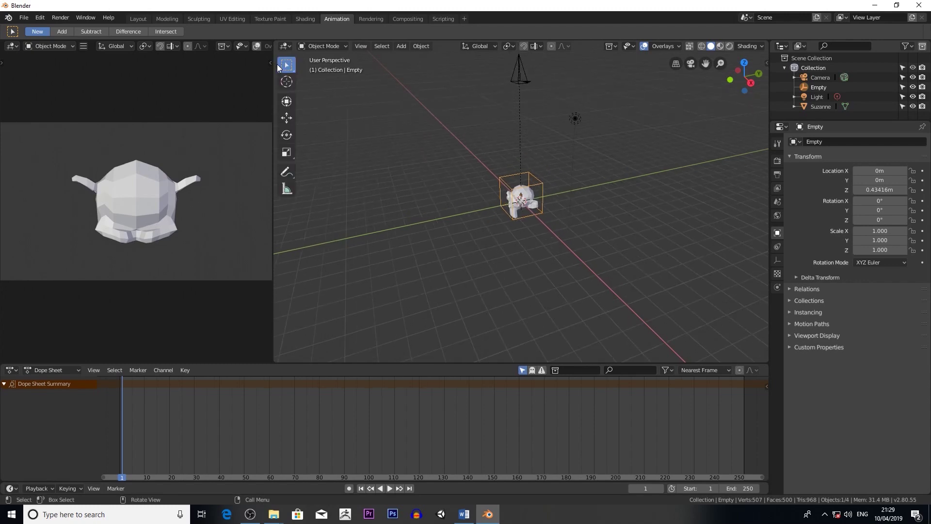
pyautogui.click(286, 135)
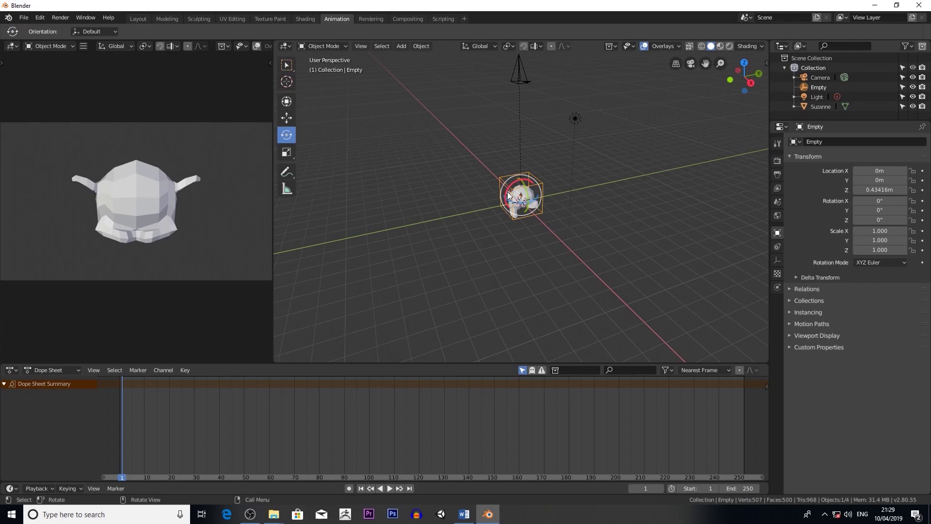
pyautogui.moveTo(509, 193); pyautogui.dragTo(464, 280)
pyautogui.click(293, 121)
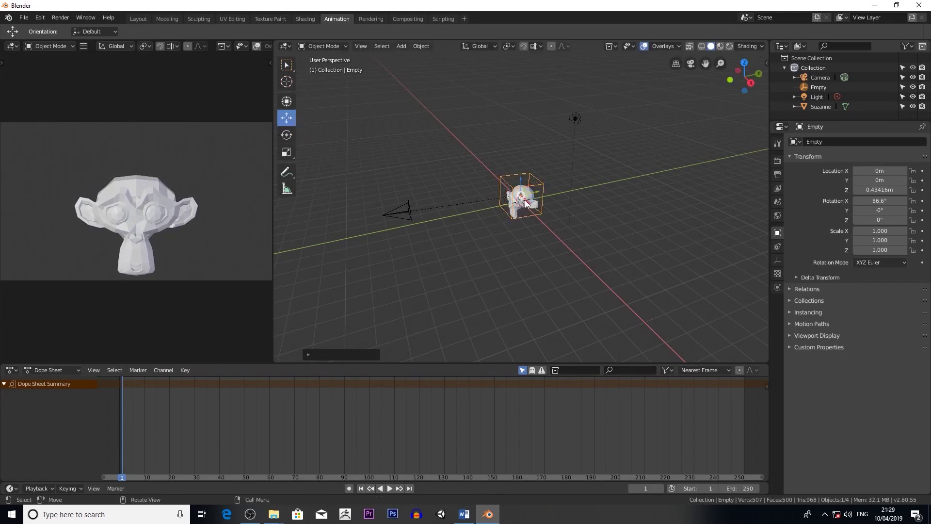
pyautogui.moveTo(535, 190); pyautogui.dragTo(513, 215)
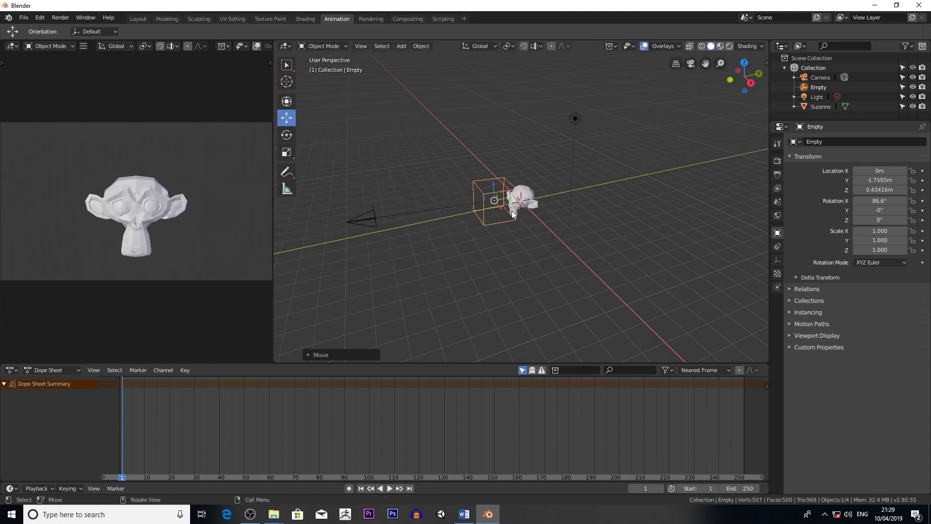
# - Nudge the camera, turn the Empty about 46.8° around Z, and slide it forward along Y
pyautogui.click(374, 218)
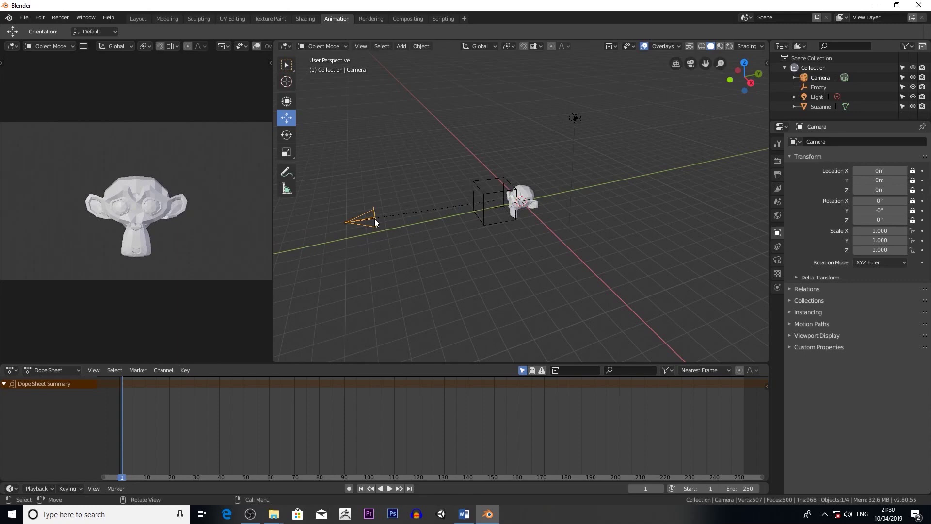
pyautogui.moveTo(375, 217)
pyautogui.mouseDown()
pyautogui.moveTo(452, 206)
pyautogui.moveTo(387, 216)
pyautogui.mouseUp()
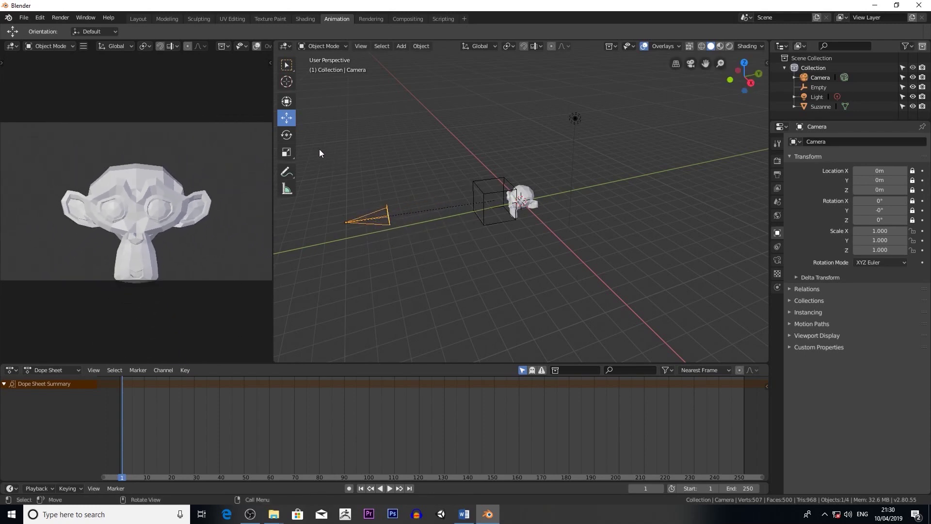
pyautogui.click(288, 135)
pyautogui.click(483, 217)
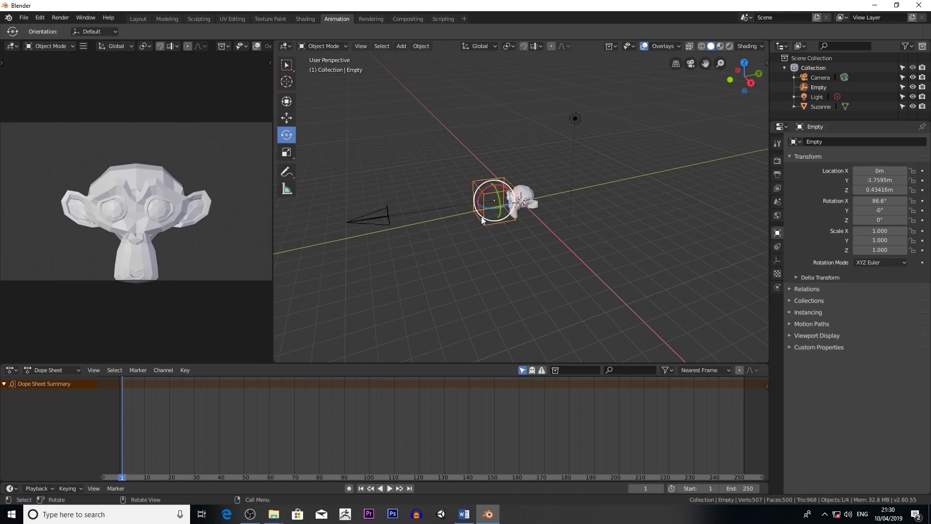
pyautogui.moveTo(489, 209); pyautogui.dragTo(495, 207)
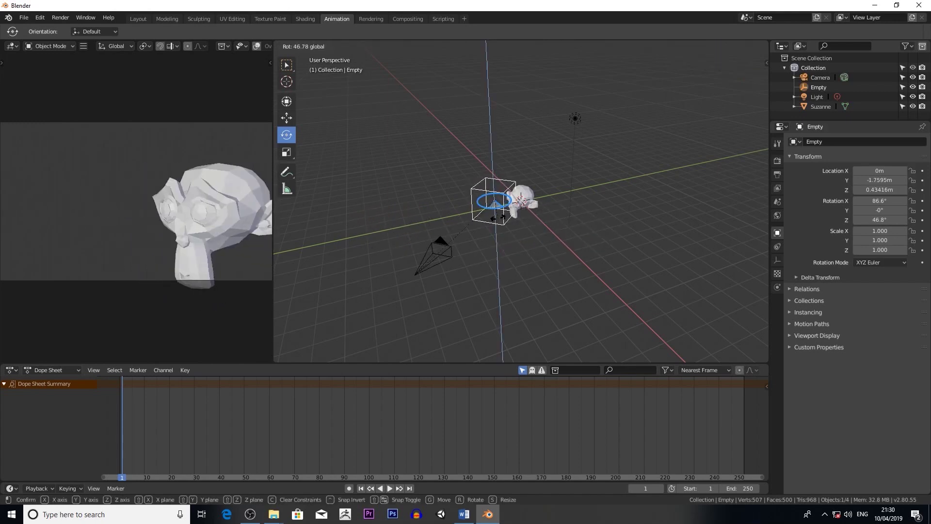
pyautogui.click(498, 217)
pyautogui.click(286, 118)
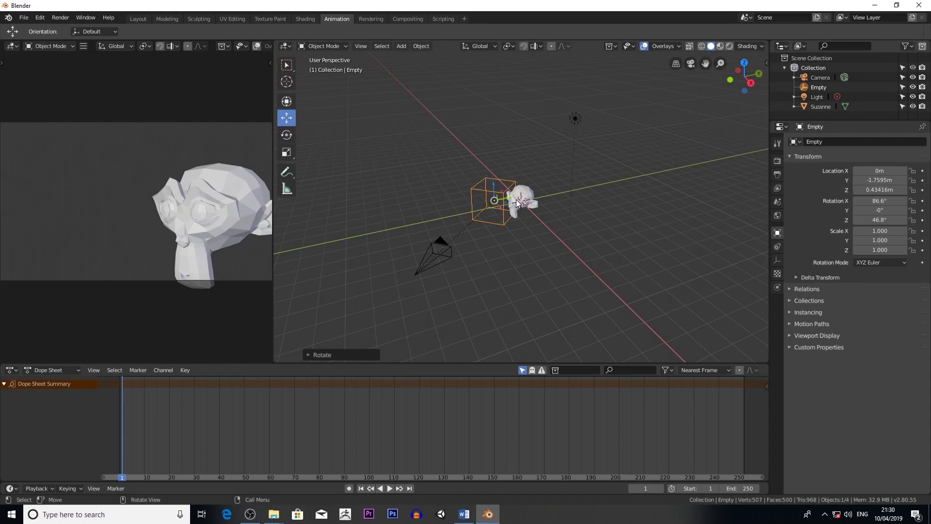
pyautogui.moveTo(517, 203)
pyautogui.mouseDown()
pyautogui.moveTo(540, 199)
pyautogui.moveTo(522, 214)
pyautogui.mouseUp()
pyautogui.click(286, 135)
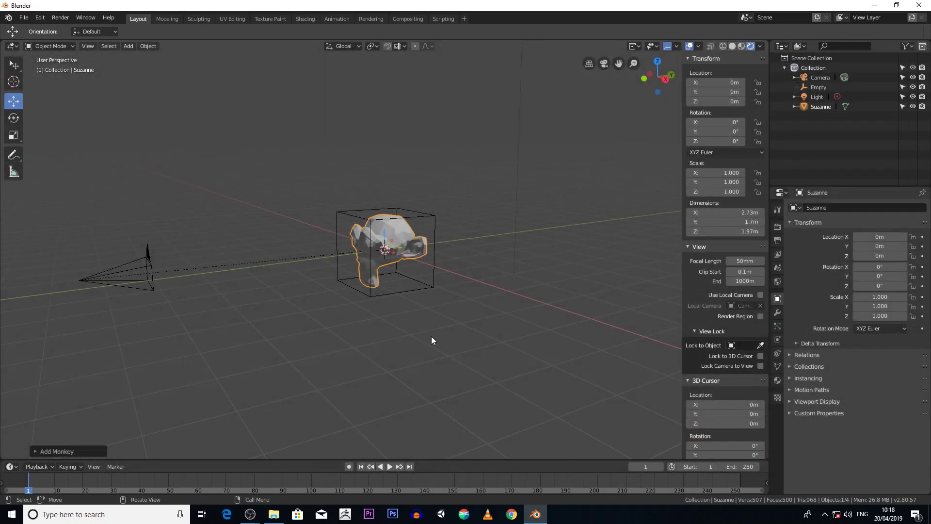
# - Return to the Animation workspace, select the Empty and pick the Rotate tool
pyautogui.scroll(-2, 430, 340)
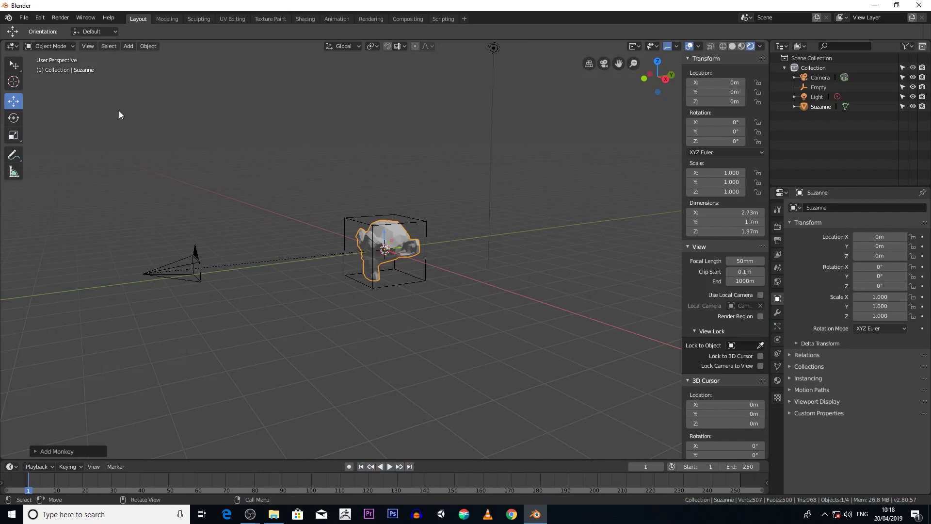
pyautogui.click(334, 18)
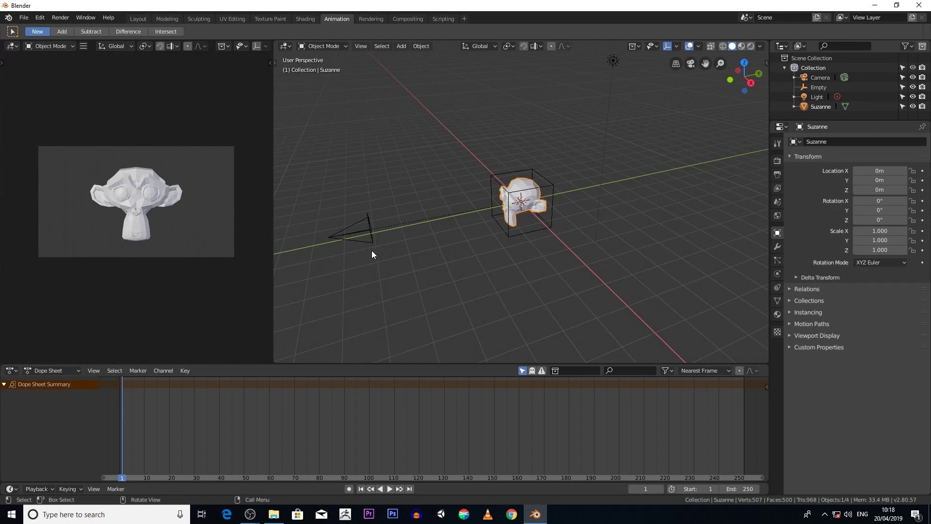
pyautogui.click(509, 234)
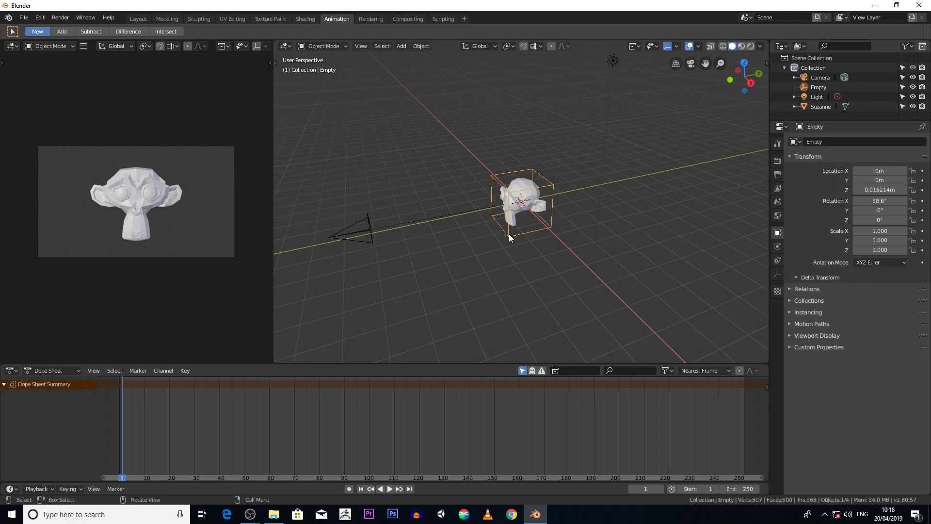
pyautogui.moveTo(274, 62); pyautogui.dragTo(296, 63)
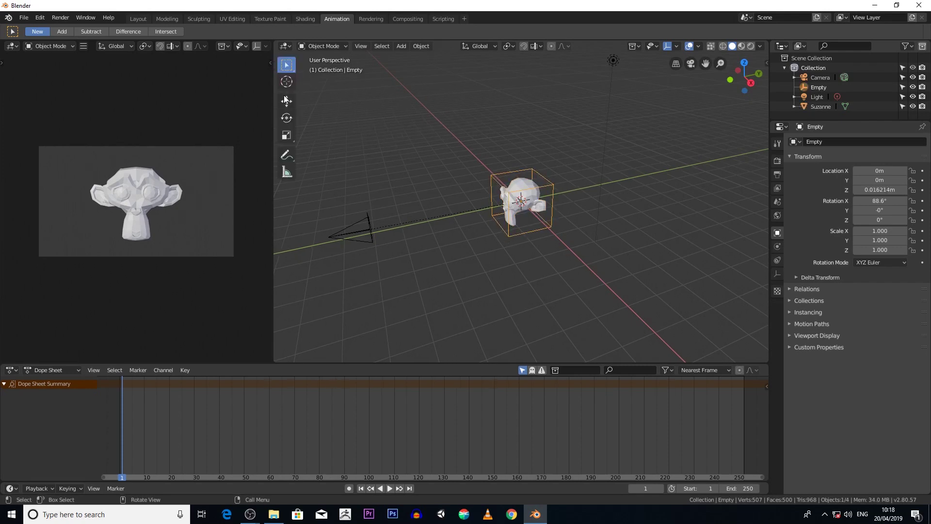
pyautogui.click(287, 119)
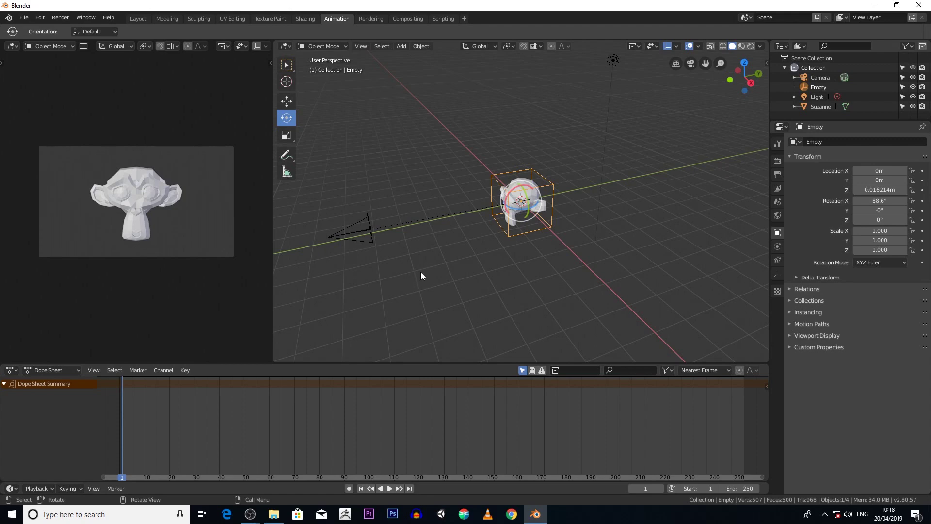
# - Insert a LocRotScale keyframe for the Empty at frame 1
pyautogui.press('i')
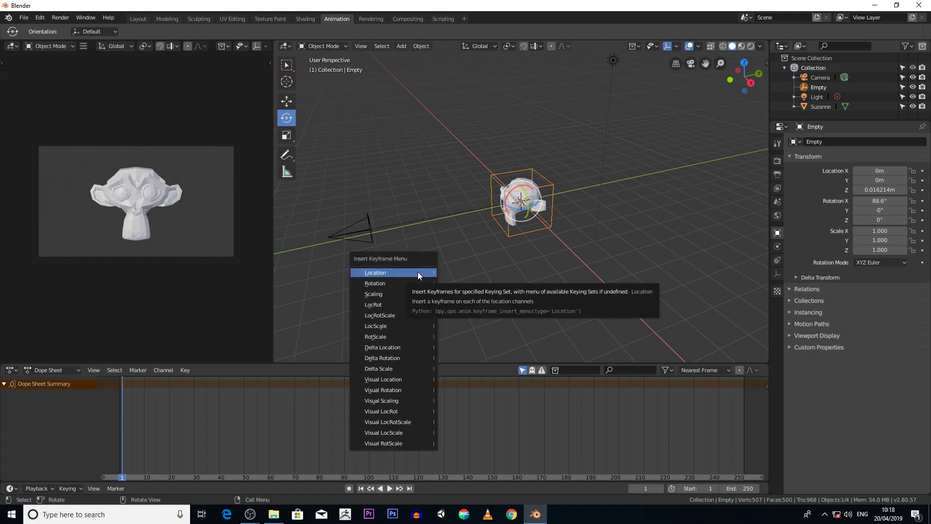
pyautogui.click(389, 316)
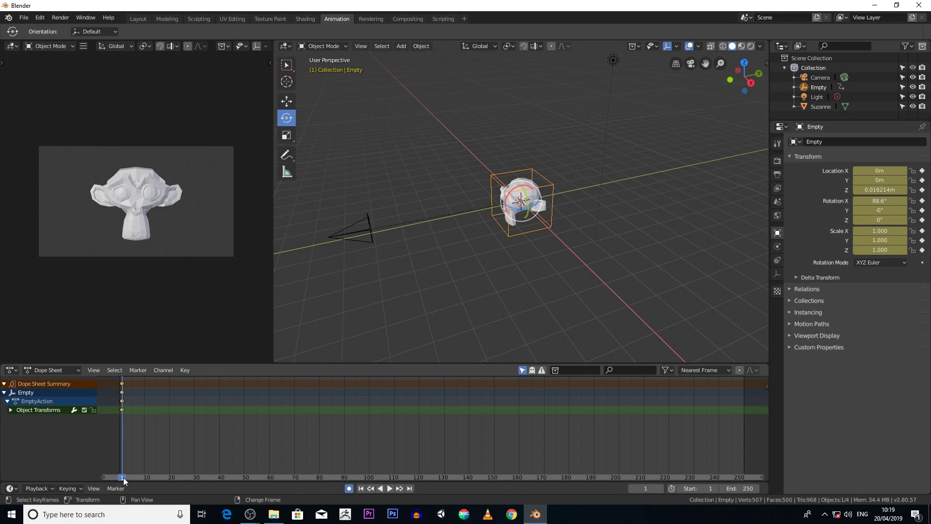
# - At frame 250, turn the Empty 91.2° about Z, then scrub back to preview the orbit
pyautogui.moveTo(123, 478); pyautogui.dragTo(744, 438)
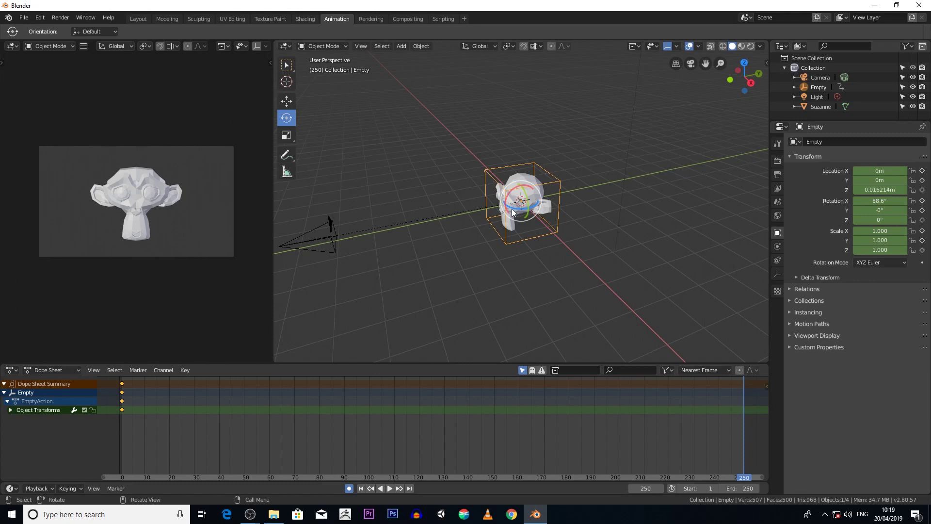
pyautogui.moveTo(514, 212); pyautogui.dragTo(534, 216)
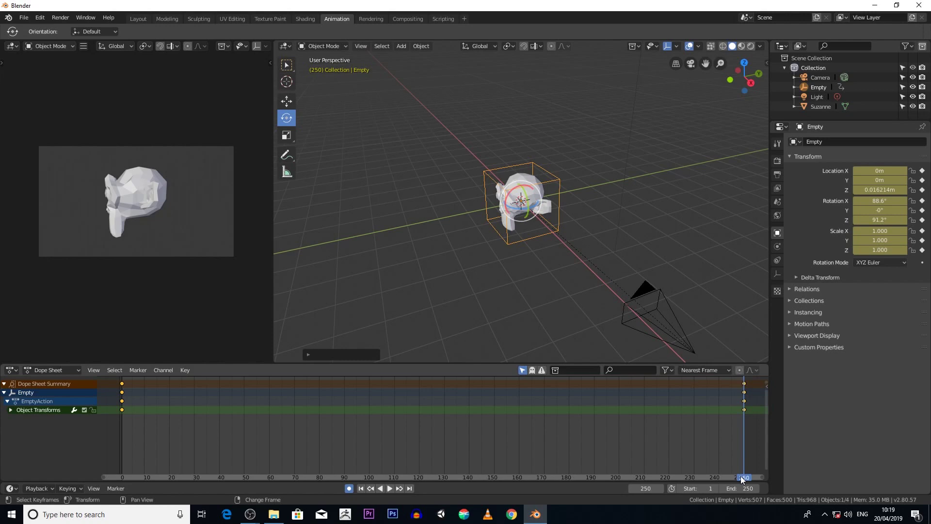
pyautogui.moveTo(746, 480)
pyautogui.mouseDown()
pyautogui.moveTo(326, 382)
pyautogui.moveTo(181, 456)
pyautogui.moveTo(117, 447)
pyautogui.moveTo(348, 465)
pyautogui.moveTo(476, 384)
pyautogui.moveTo(744, 409)
pyautogui.moveTo(650, 409)
pyautogui.moveTo(501, 385)
pyautogui.moveTo(397, 472)
pyautogui.moveTo(121, 431)
pyautogui.moveTo(400, 465)
pyautogui.moveTo(743, 478)
pyautogui.mouseUp()
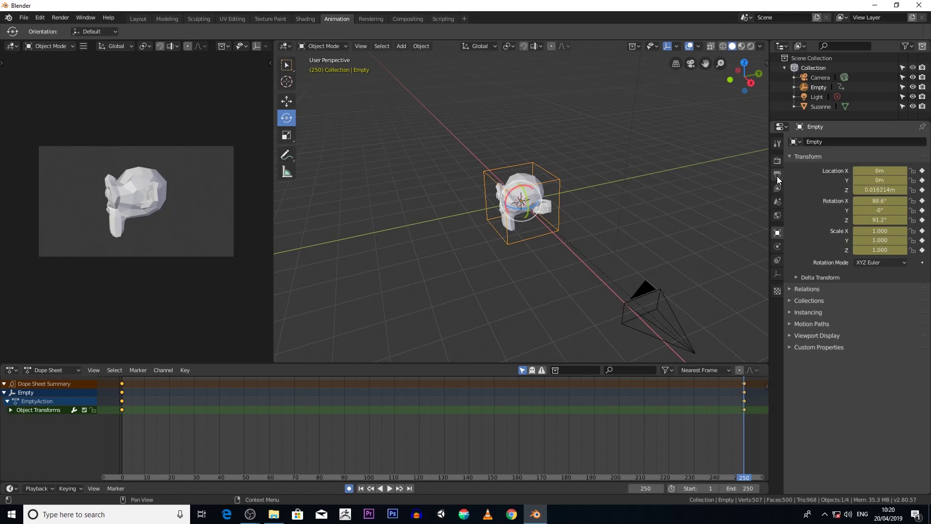
# - Set the render engine to Workbench with Shadow and Cavity on, and preview in Rendered viewport shading
pyautogui.click(778, 162)
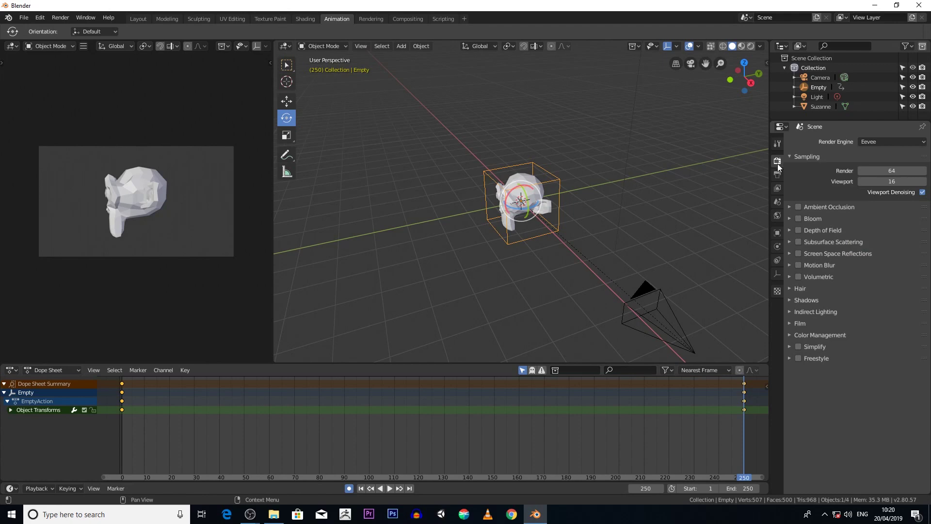
pyautogui.click(871, 141)
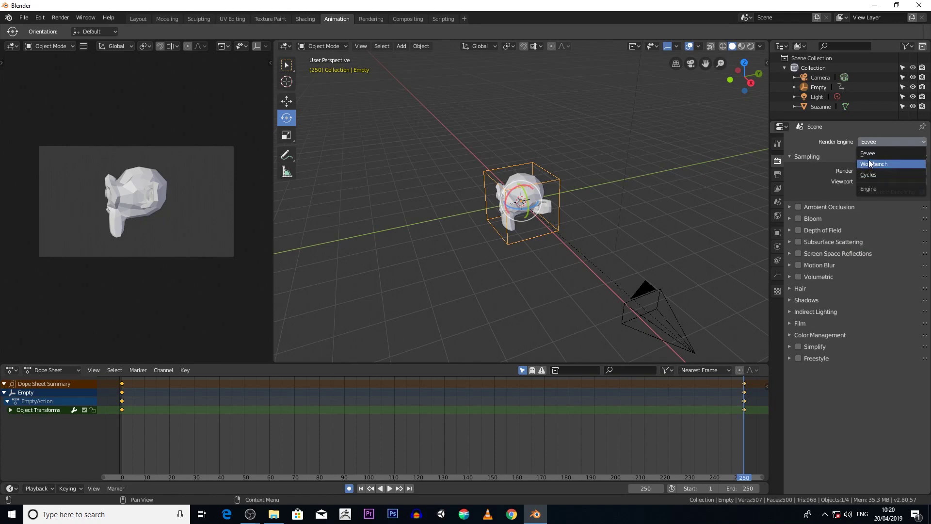
pyautogui.click(871, 164)
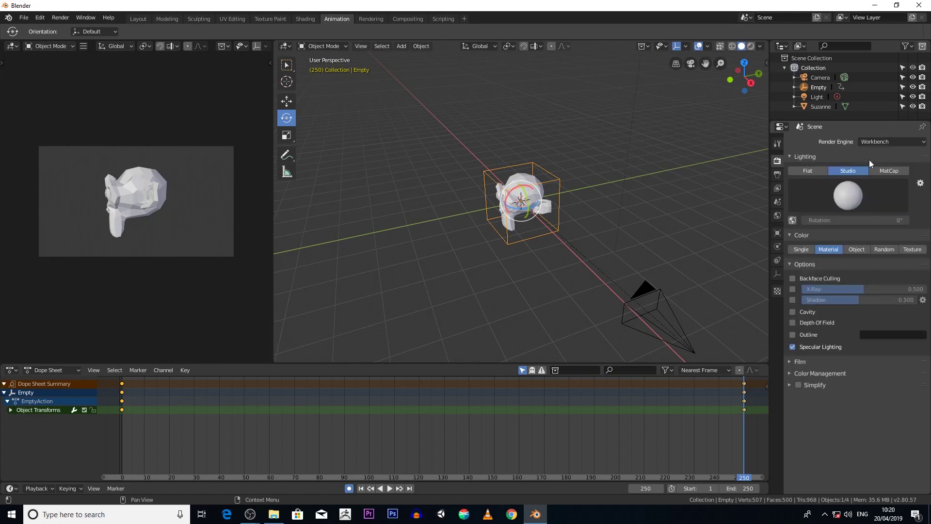
pyautogui.click(793, 300)
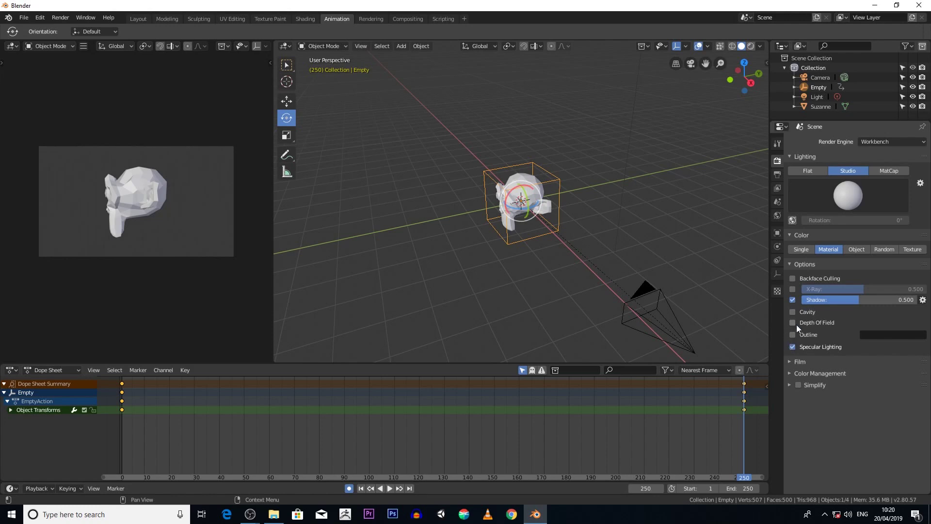
pyautogui.click(792, 312)
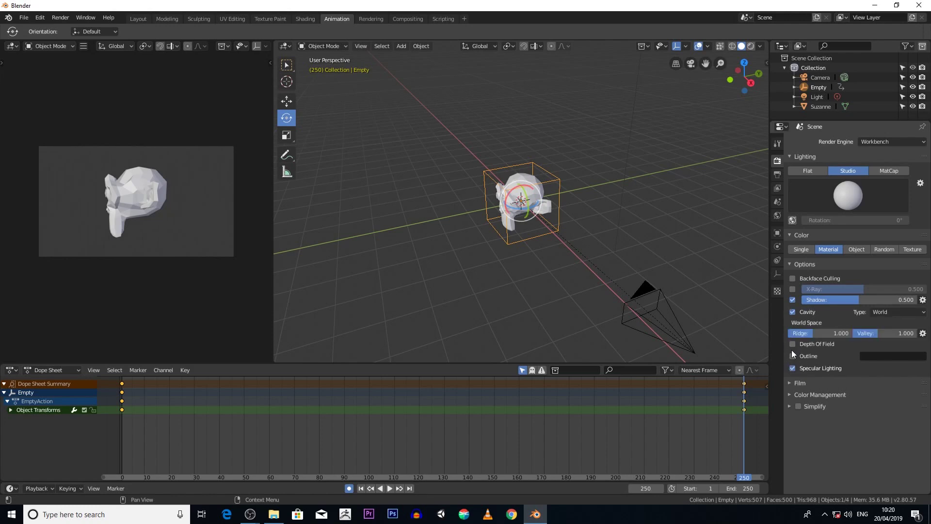
pyautogui.scroll(1, 552, 231)
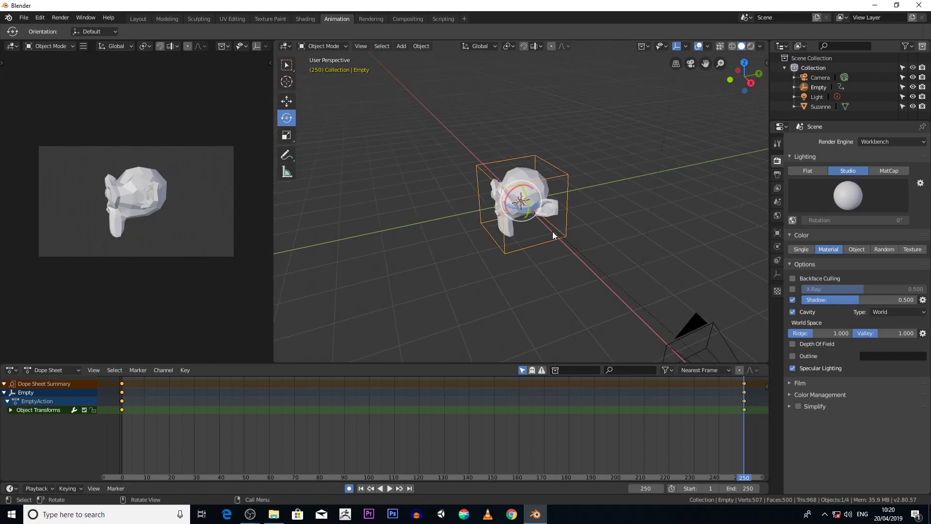
pyautogui.click(751, 46)
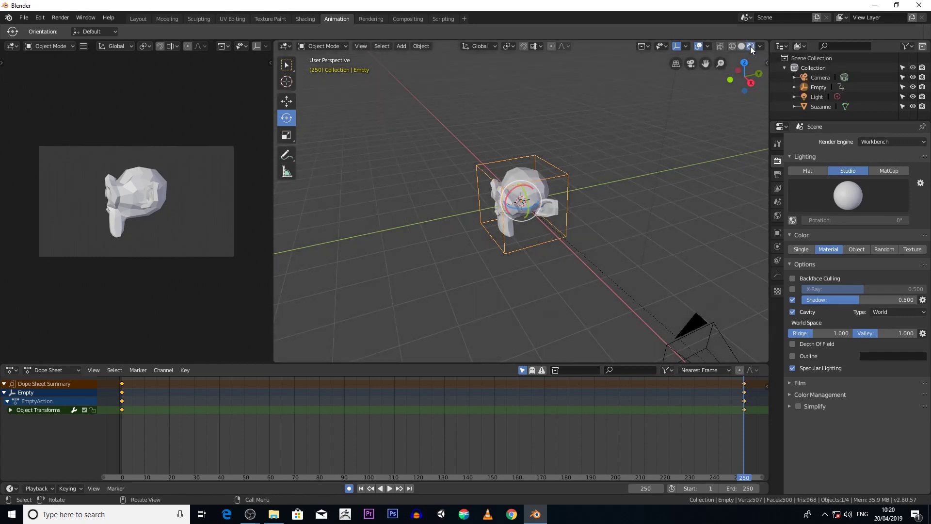
# - Add a mesh plane and scale it up about 5x into a large floor
pyautogui.click(403, 46)
pyautogui.moveTo(410, 58)
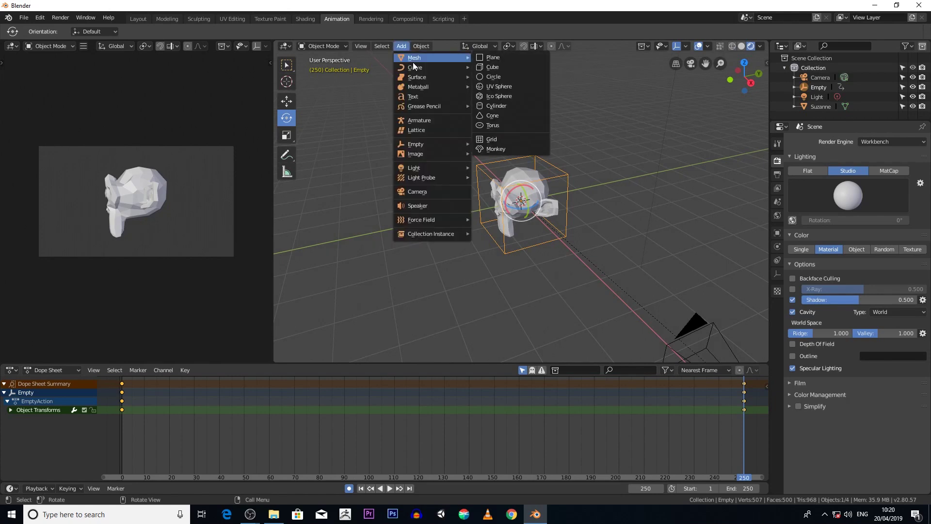
pyautogui.click(490, 59)
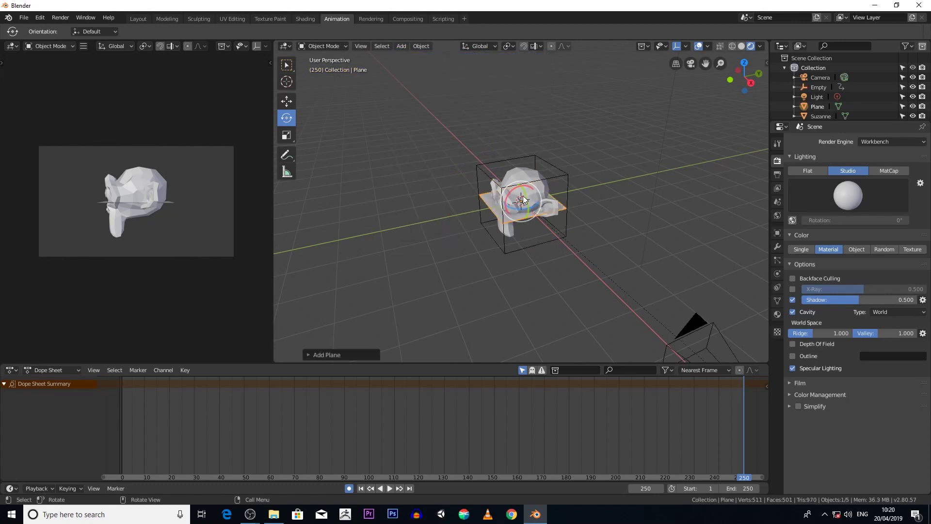
pyautogui.press('s')
pyautogui.click(543, 219)
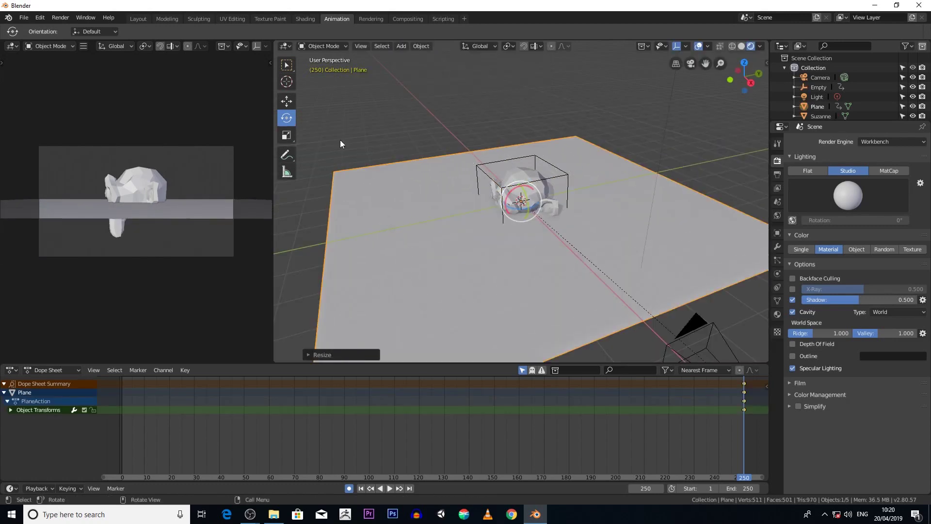
# - Move the plane down along Z so it sits beneath Suzanne
pyautogui.click(287, 101)
pyautogui.moveTo(524, 190); pyautogui.dragTo(528, 241)
pyautogui.scroll(-2, 529, 240)
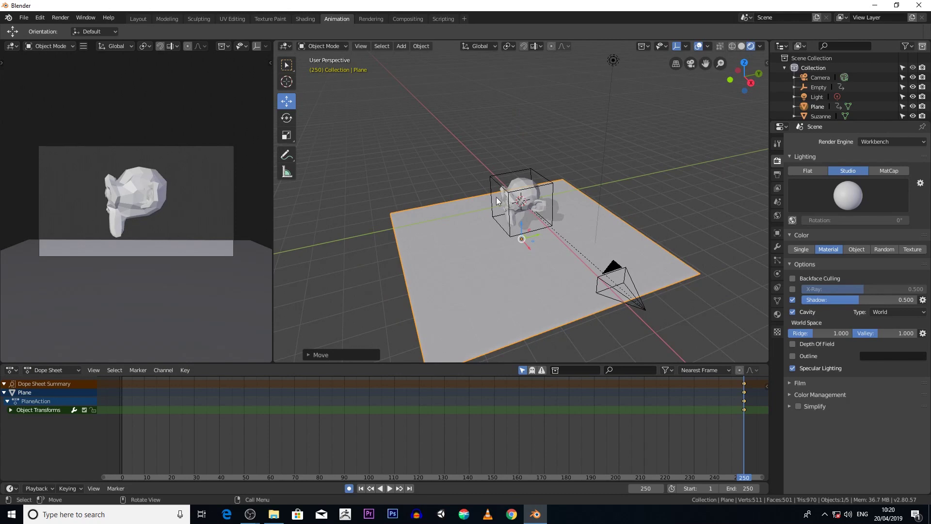
pyautogui.scroll(1, 531, 194)
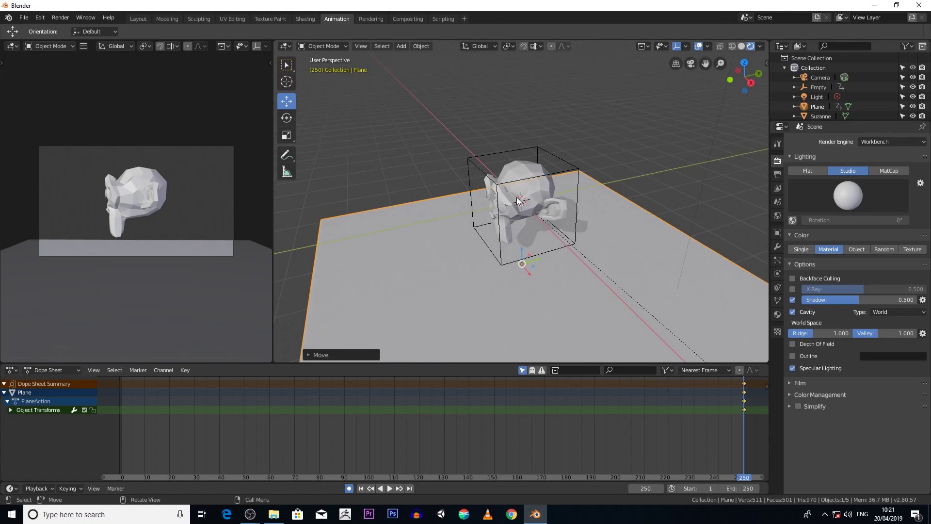
pyautogui.scroll(-1, 531, 194)
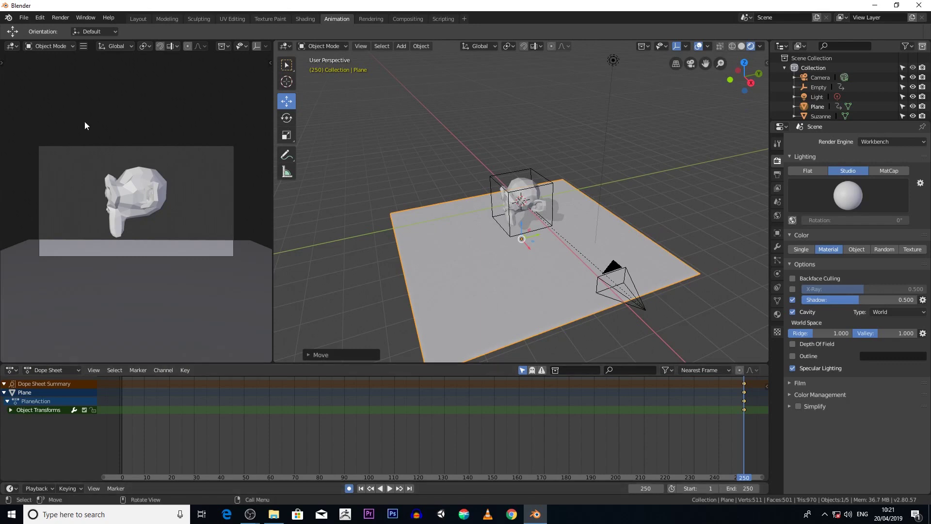
pyautogui.moveTo(738, 476); pyautogui.dragTo(369, 388)
# - Play and scrub through the camera orbit, stopping playback at frame 247
pyautogui.press('space')
pyautogui.click(727, 478)
pyautogui.press('space')
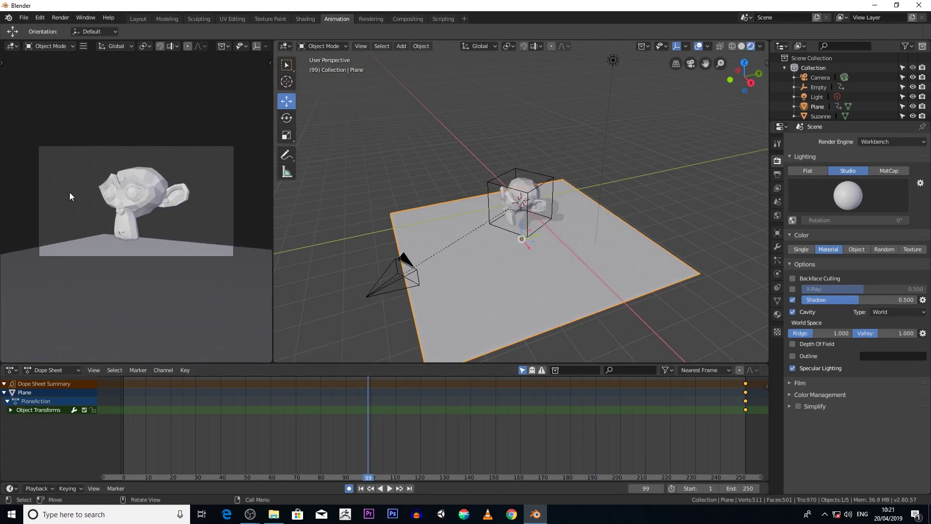
pyautogui.press('space')
pyautogui.moveTo(372, 475); pyautogui.dragTo(246, 456)
pyautogui.press('space')
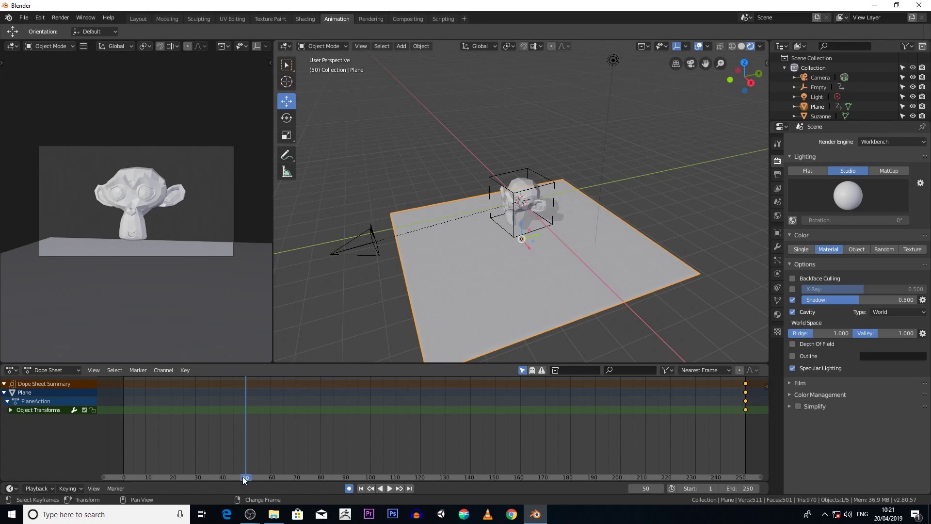
pyautogui.press('space')
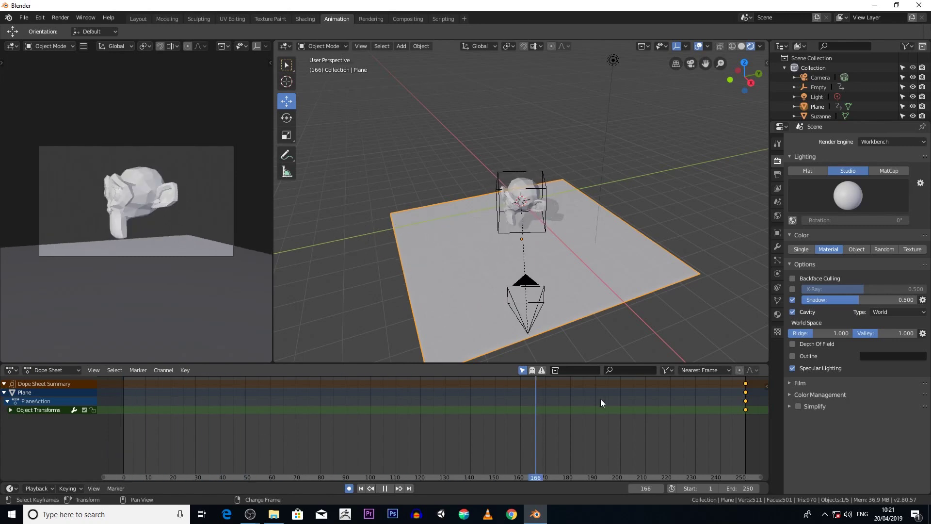
pyautogui.rightClick(738, 400)
pyautogui.press('space')
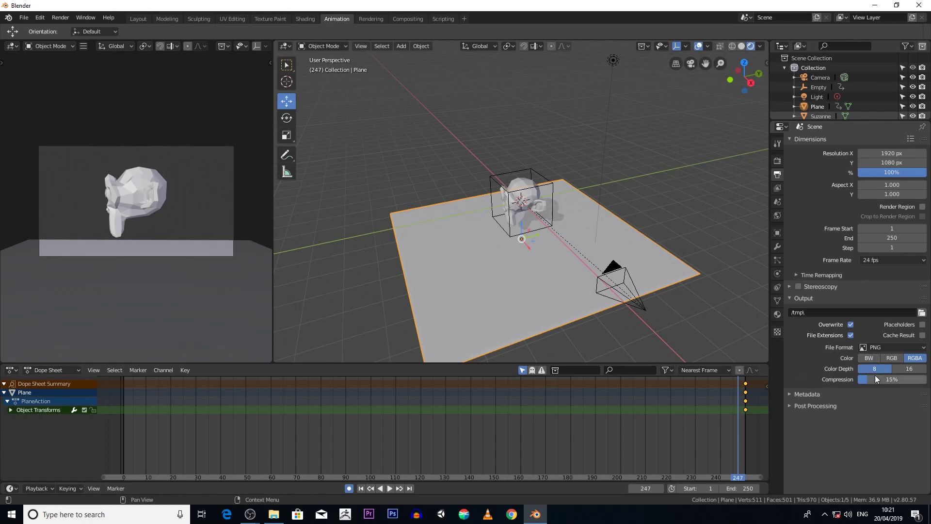
# - Leave PNG selected as the output file format
pyautogui.click(920, 348)
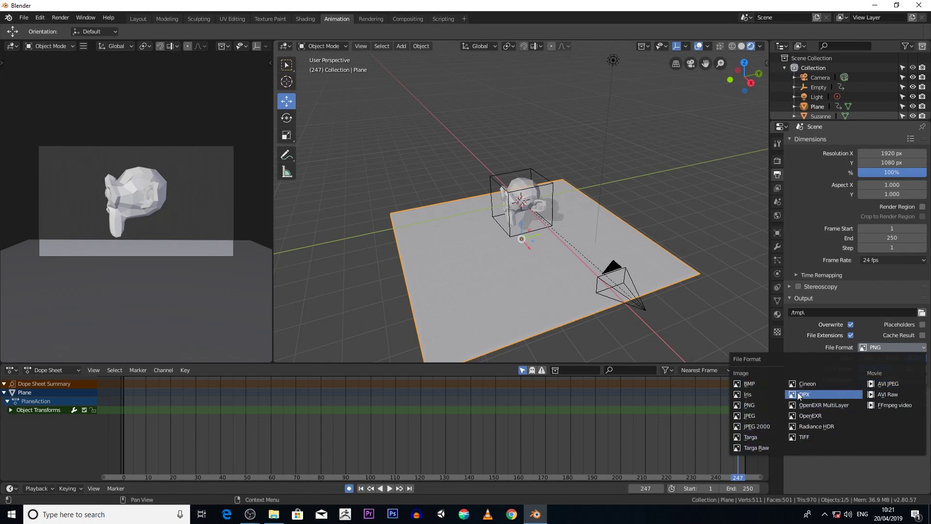
pyautogui.click(749, 406)
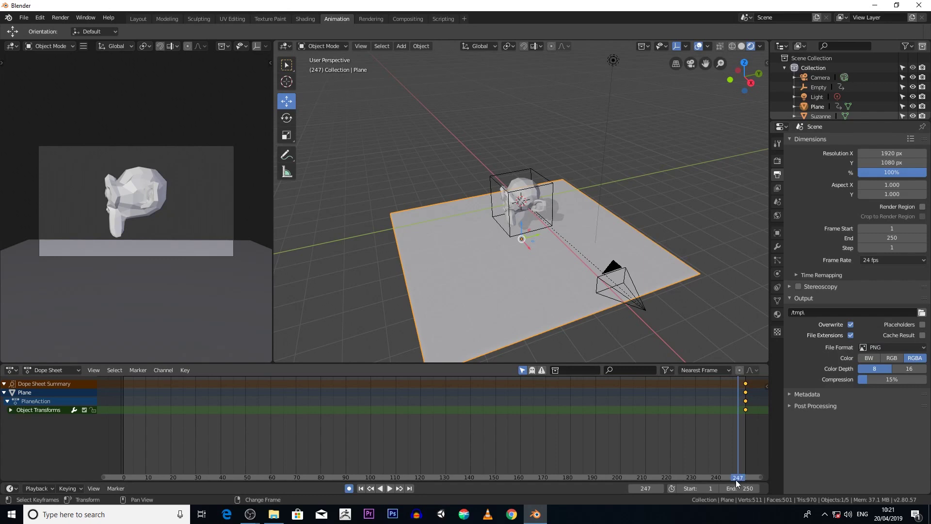
pyautogui.moveTo(739, 479); pyautogui.dragTo(746, 477)
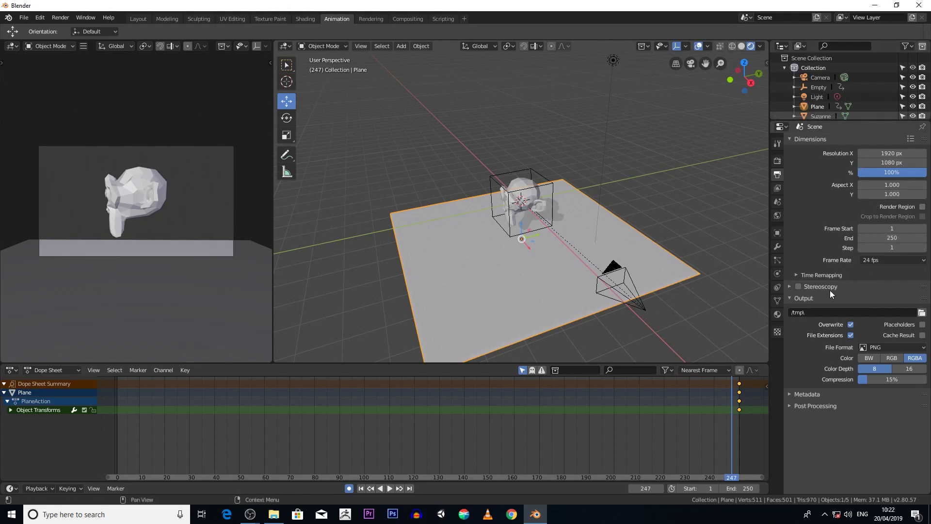
# - Create a new folder named 'suzzane' on the Desktop and open it
pyautogui.click(922, 312)
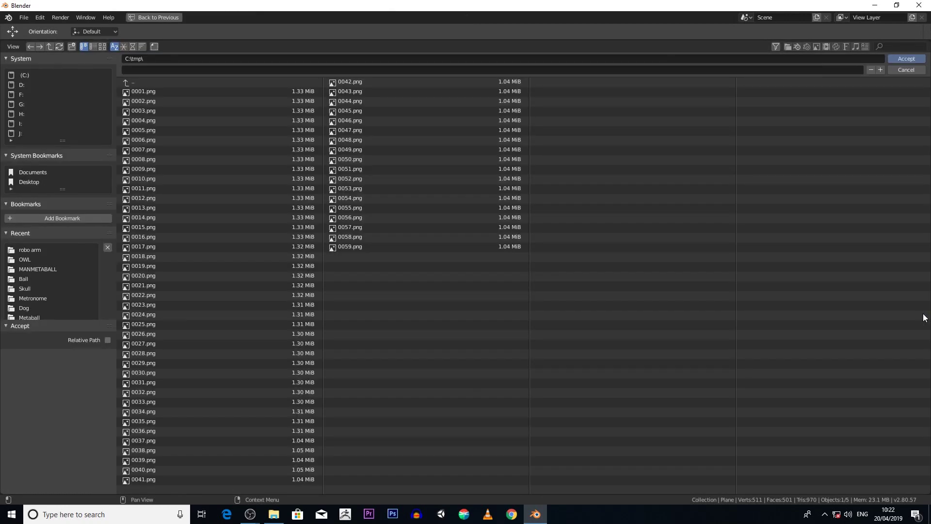
pyautogui.click(72, 47)
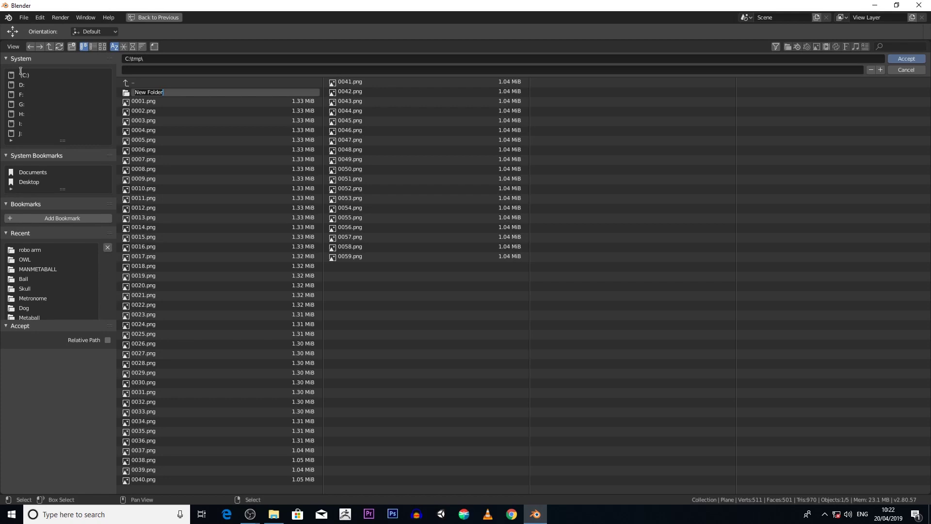
pyautogui.click(28, 183)
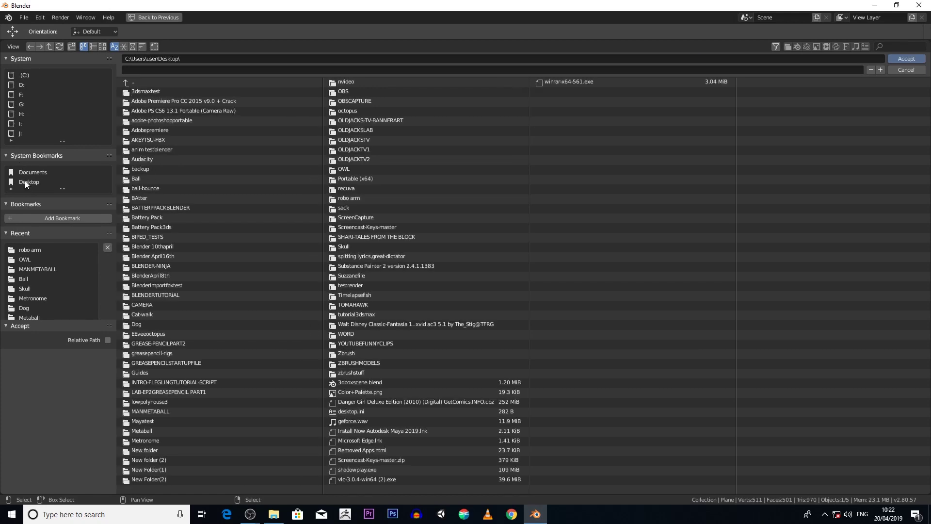
pyautogui.click(72, 47)
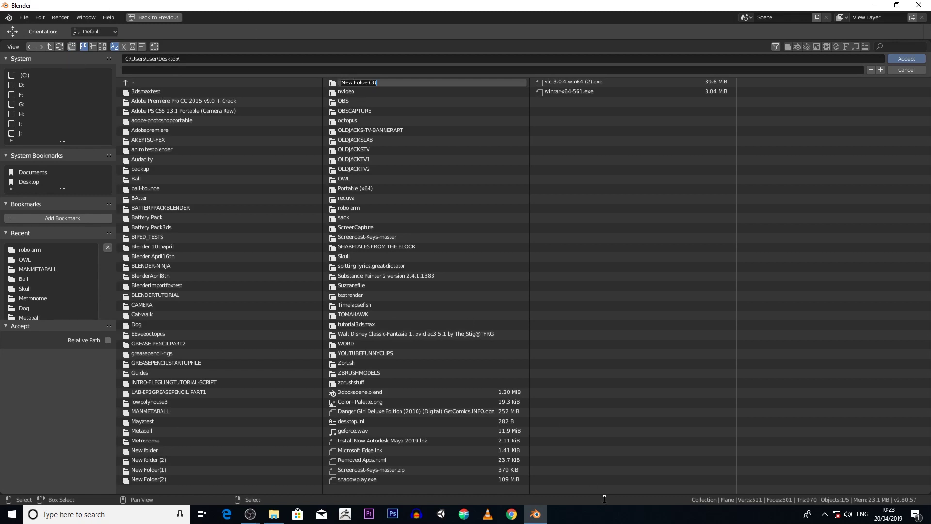
pyautogui.press('BackSpace')
pyautogui.write('suzzane')
pyautogui.press('Return')
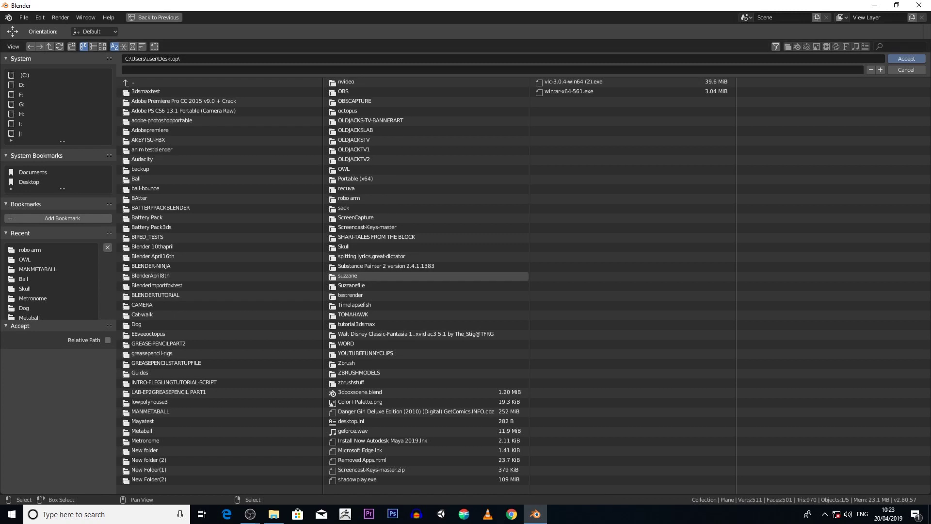
pyautogui.click(373, 277)
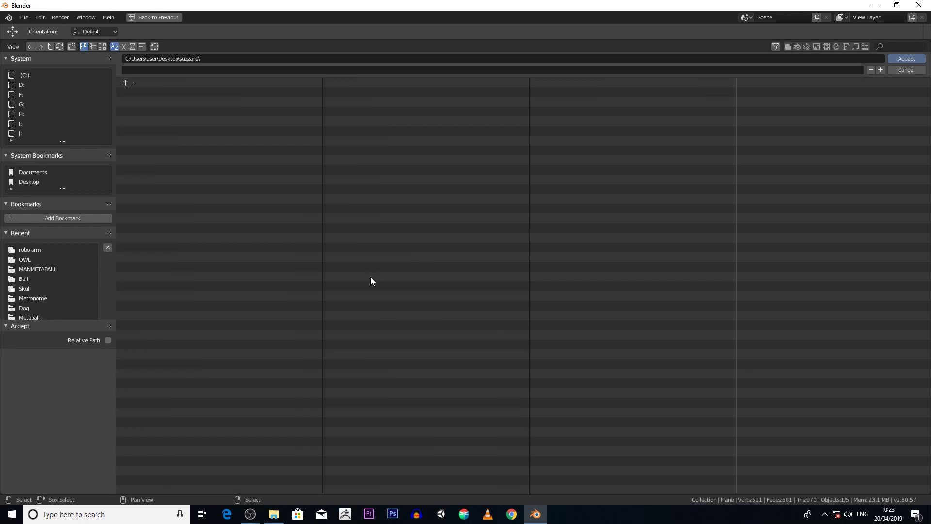
# - Enter 'render' as the output file name
pyautogui.click(141, 72)
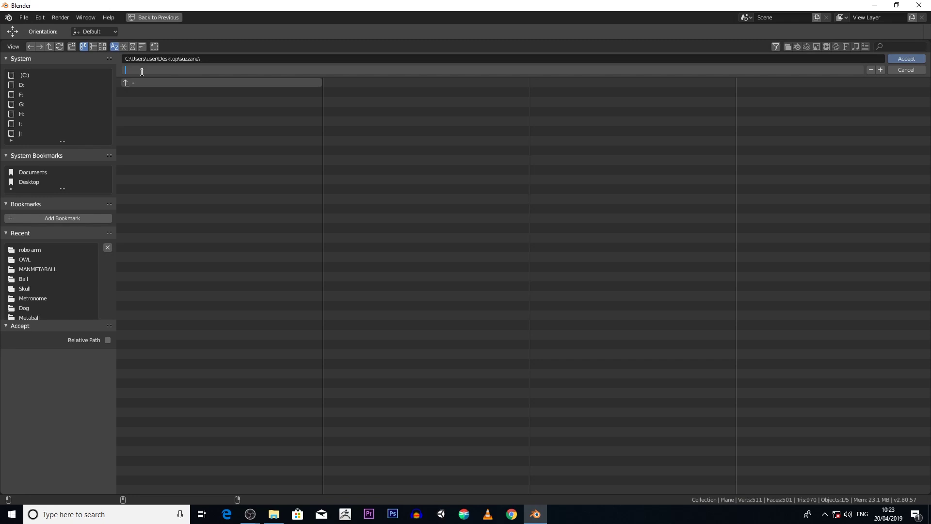
pyautogui.write('render')
pyautogui.click(908, 61)
# - Accept the Desktop suzzane folder with file name 'render' as the output path and open the Render menu
pyautogui.click(907, 59)
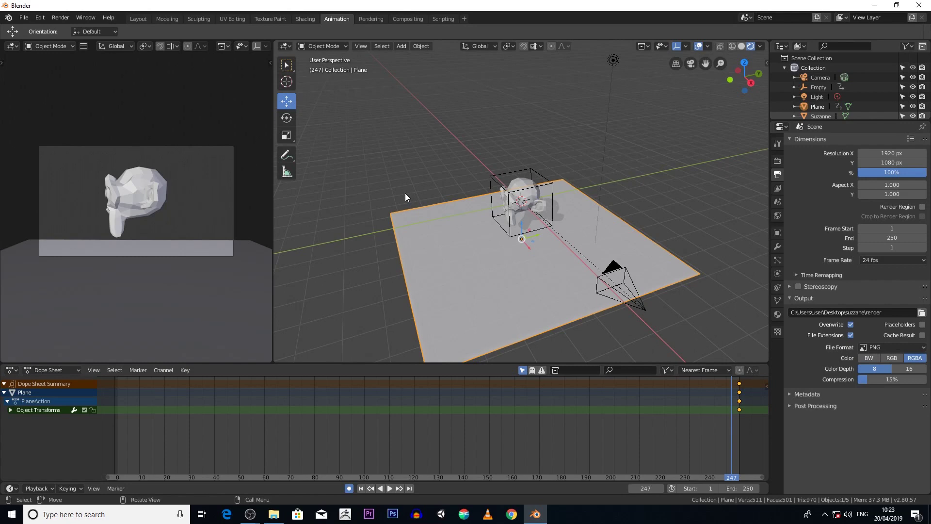
pyautogui.click(58, 18)
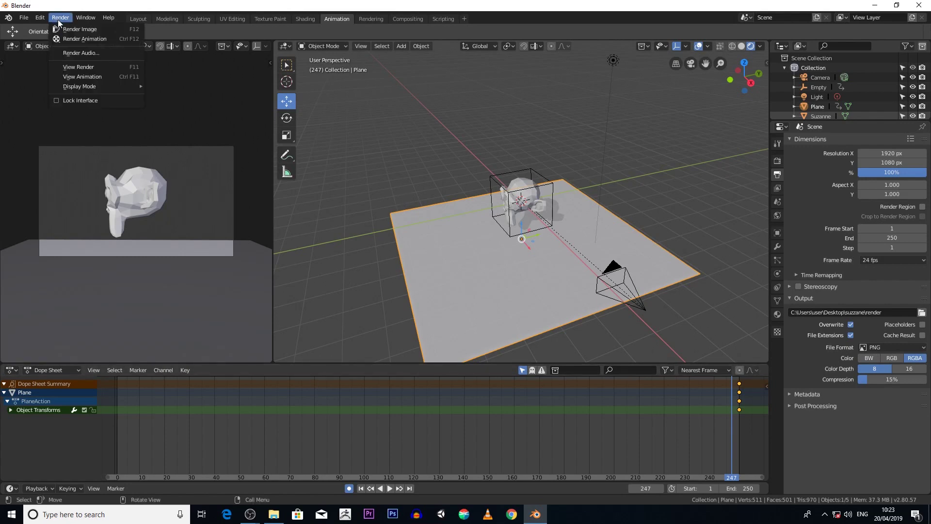